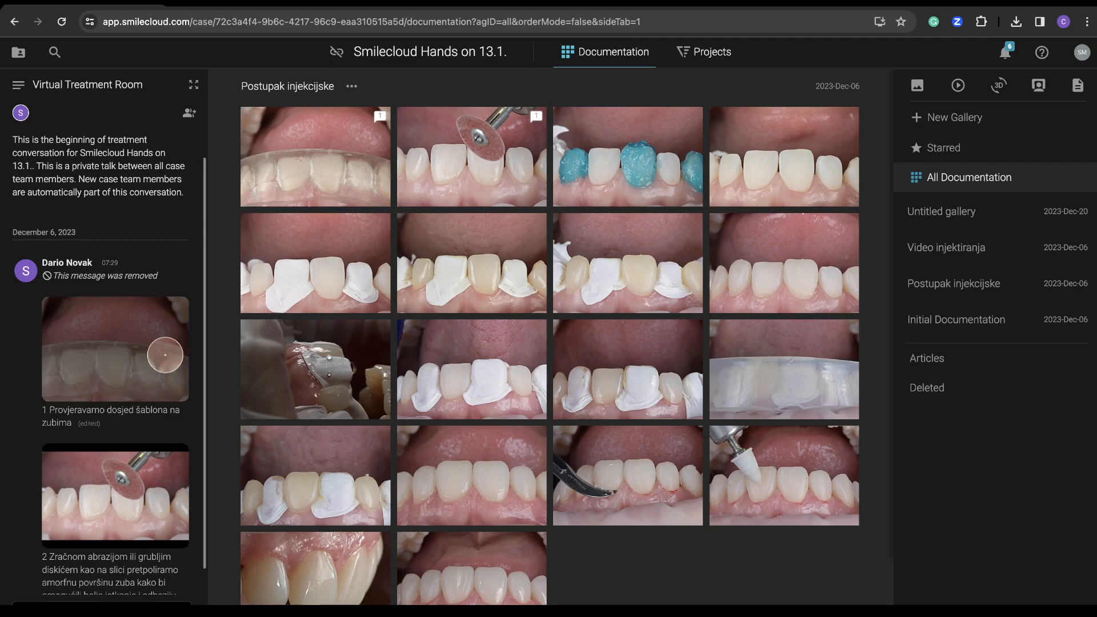
# Step: Switch to the case's projects and review the members listed in the case team
pyautogui.scroll(-2, 103, 400)
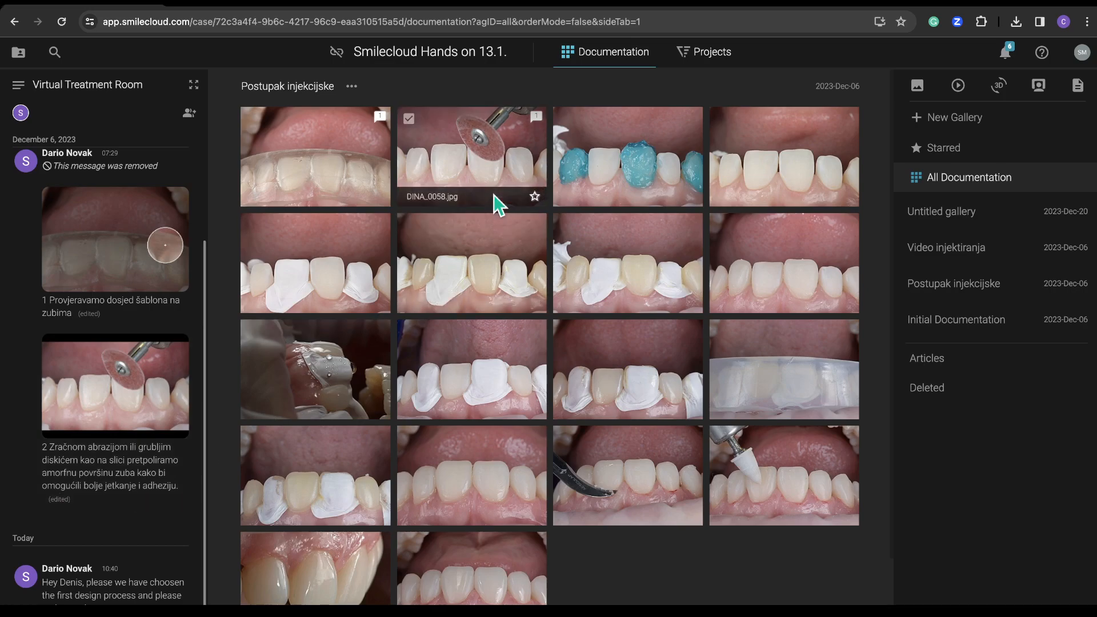
pyautogui.click(716, 56)
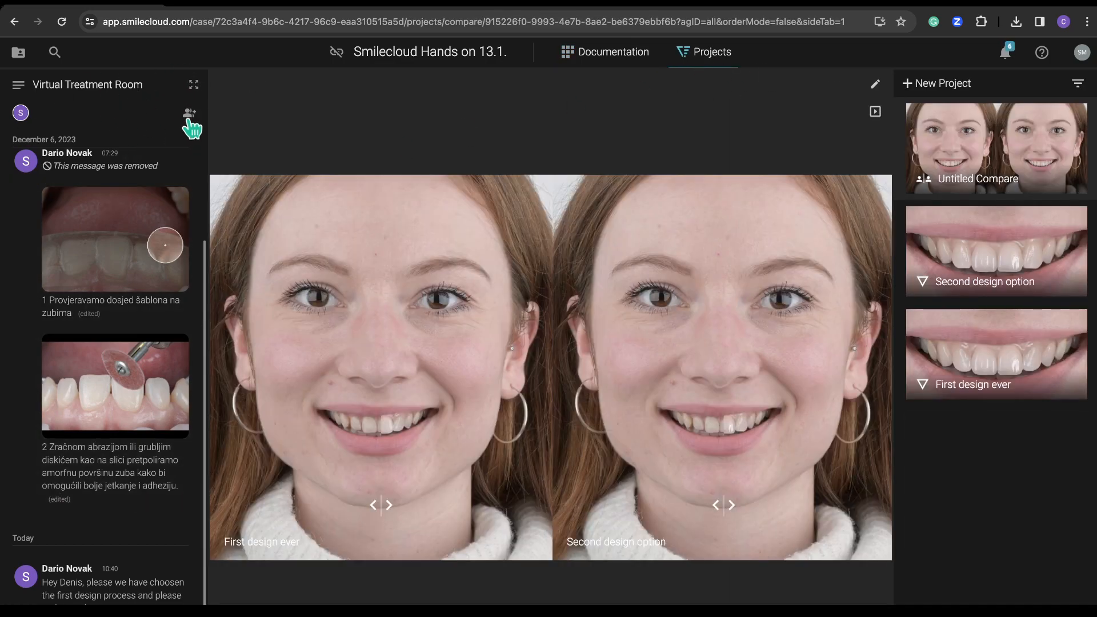
pyautogui.click(189, 114)
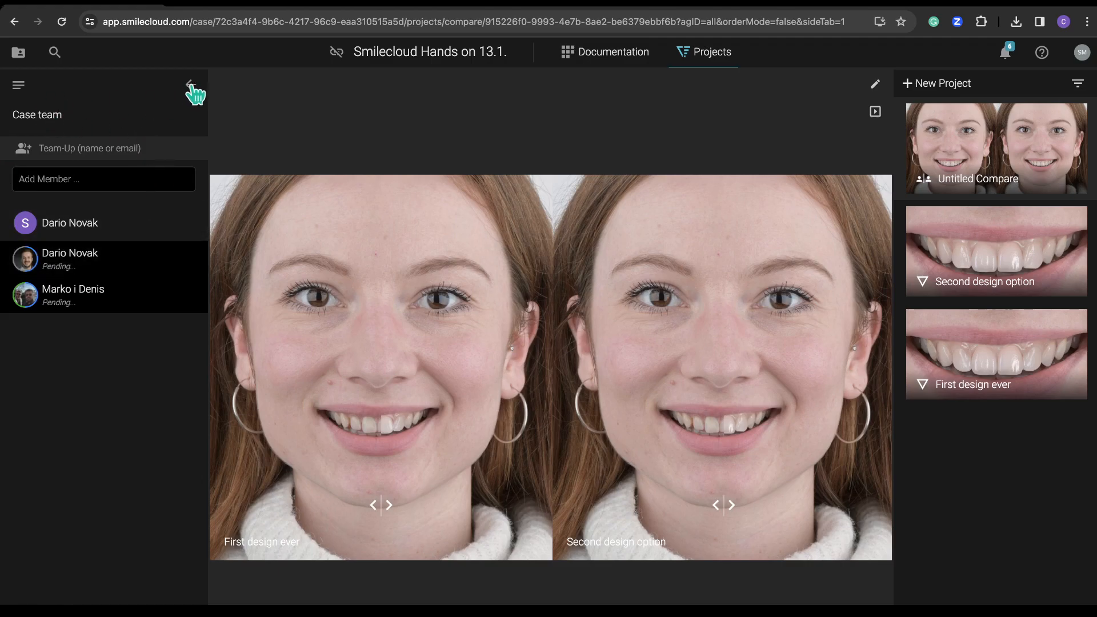
pyautogui.click(191, 86)
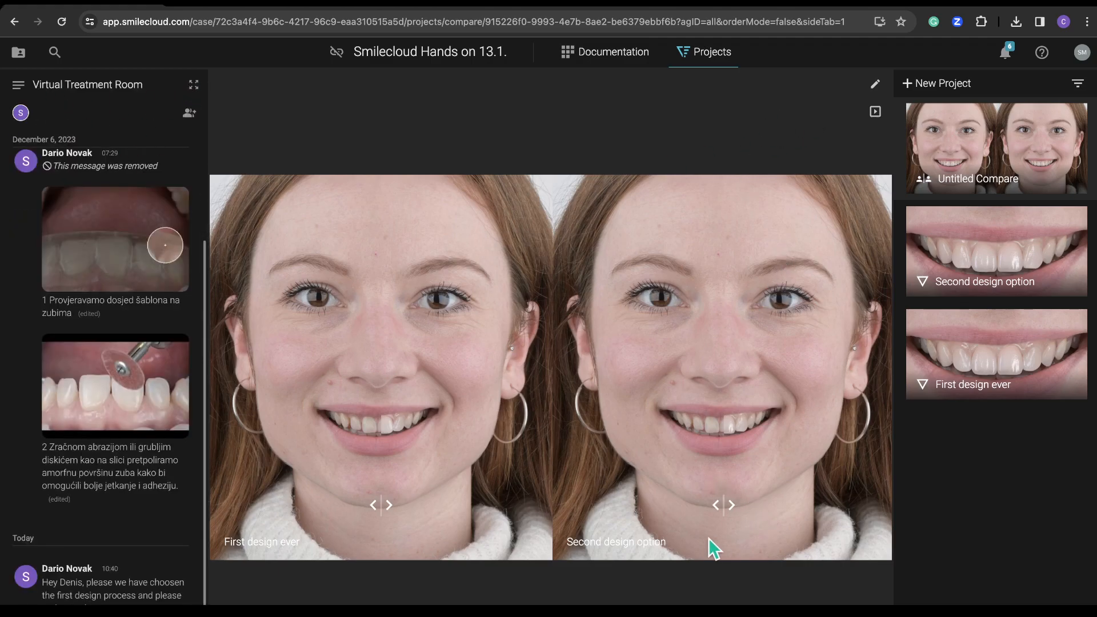
# Step: Compare before and after in the "First design ever" project and review its download and design order options
pyautogui.click(971, 369)
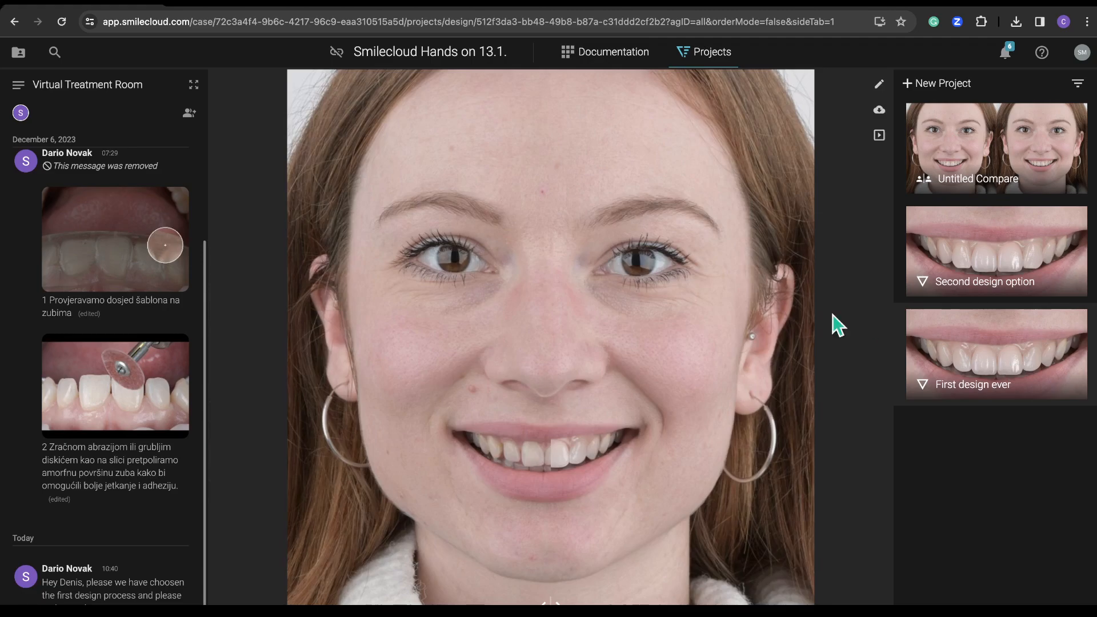
pyautogui.moveTo(557, 601); pyautogui.dragTo(443, 603)
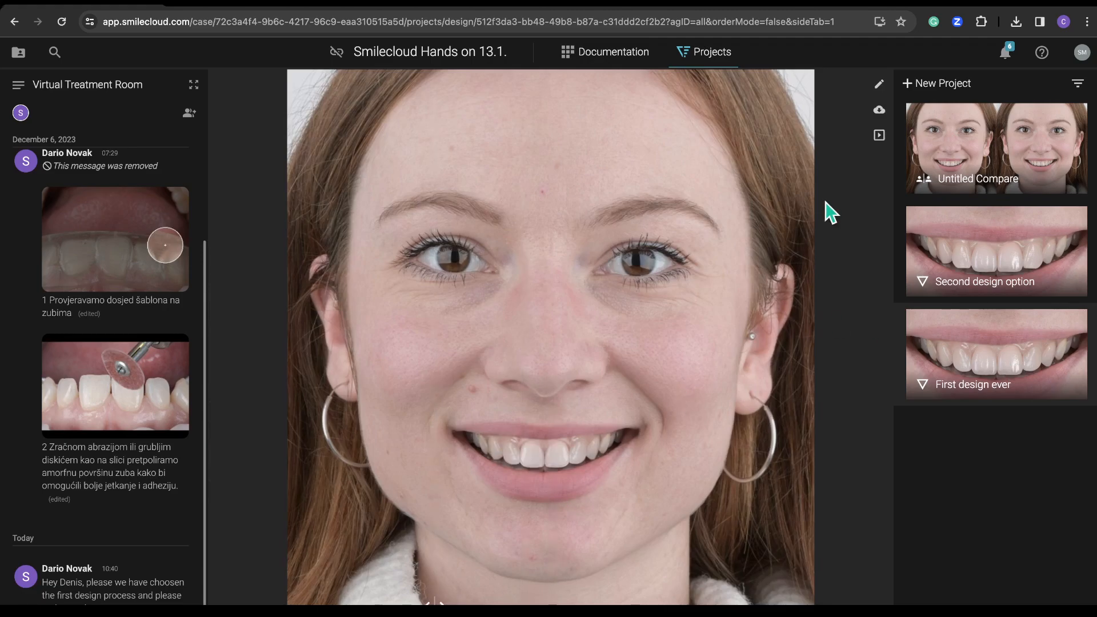
pyautogui.click(877, 114)
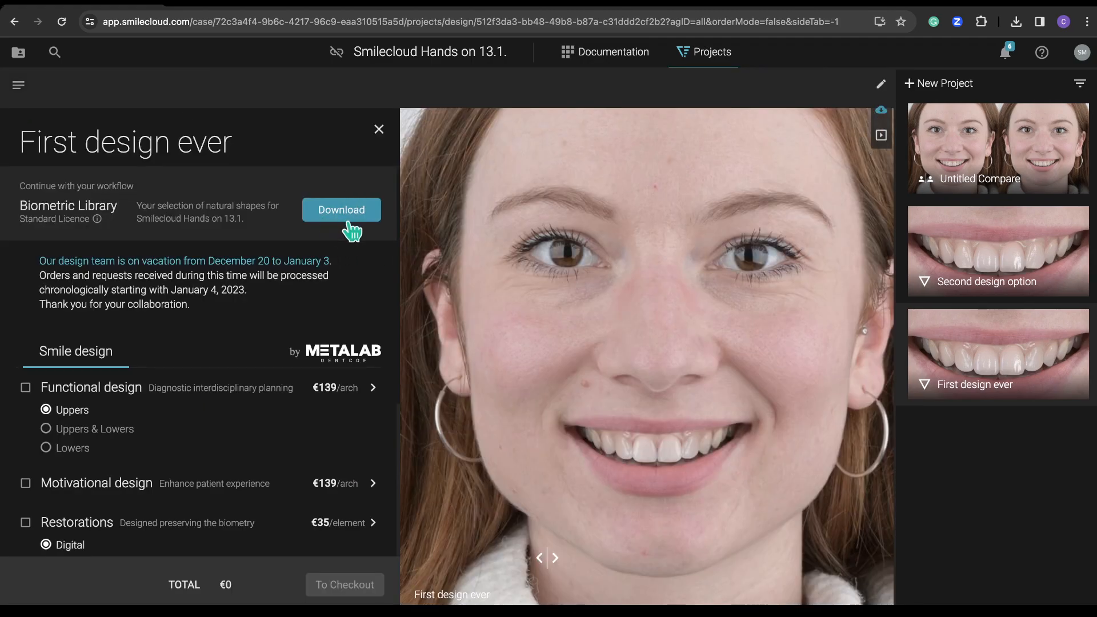
pyautogui.click(379, 129)
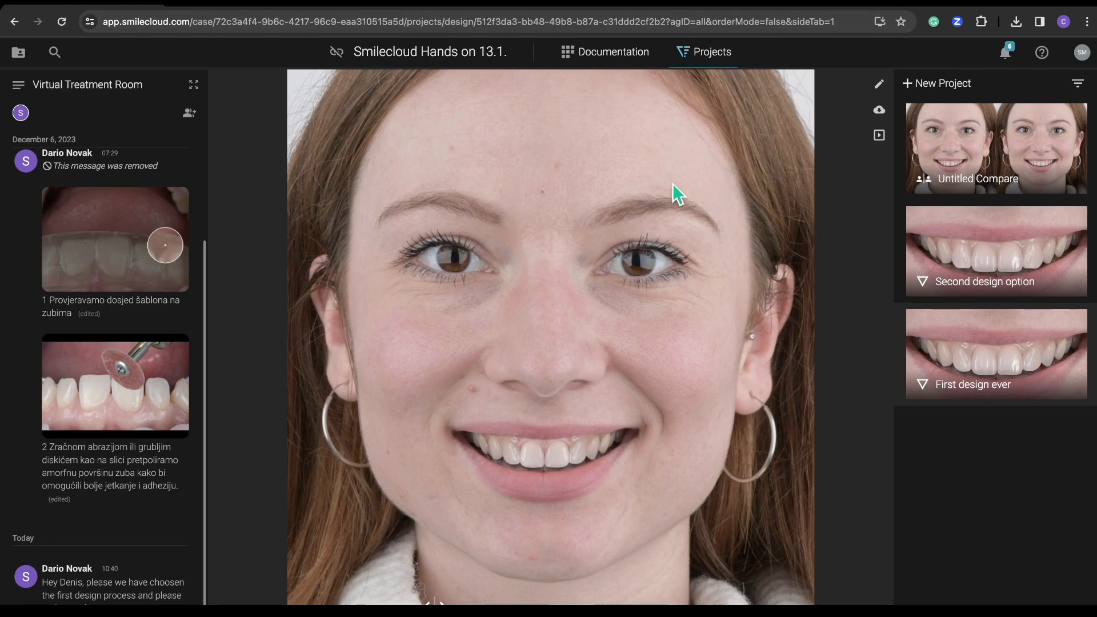
# Step: Return to the case documentation and start a file upload into the Initial Documentation gallery
pyautogui.click(614, 53)
pyautogui.scroll(-5, 629, 488)
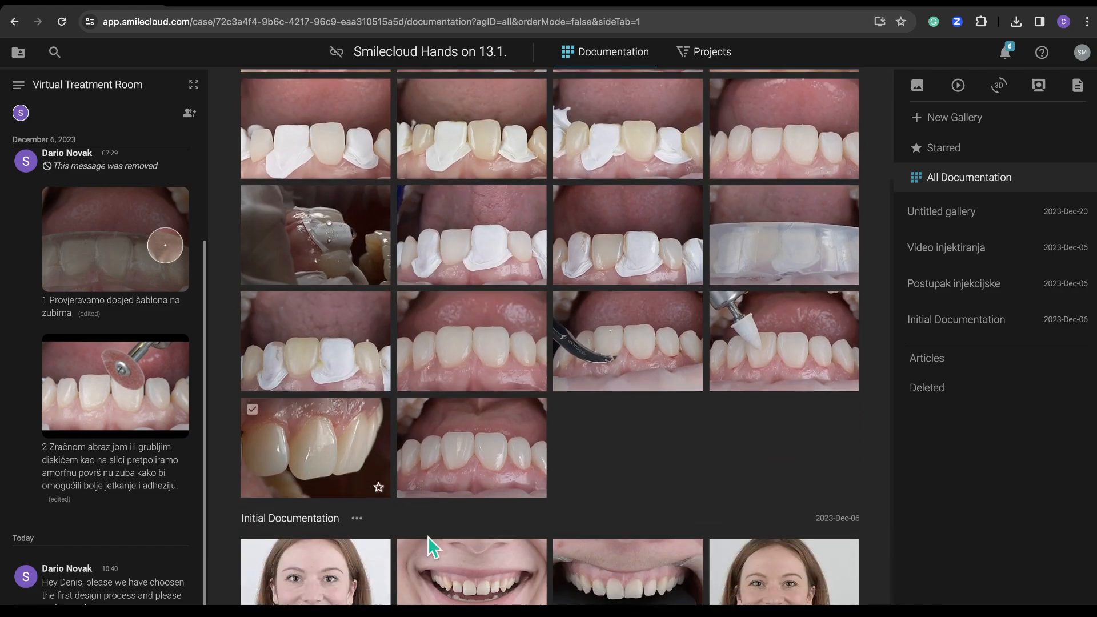
pyautogui.click(357, 520)
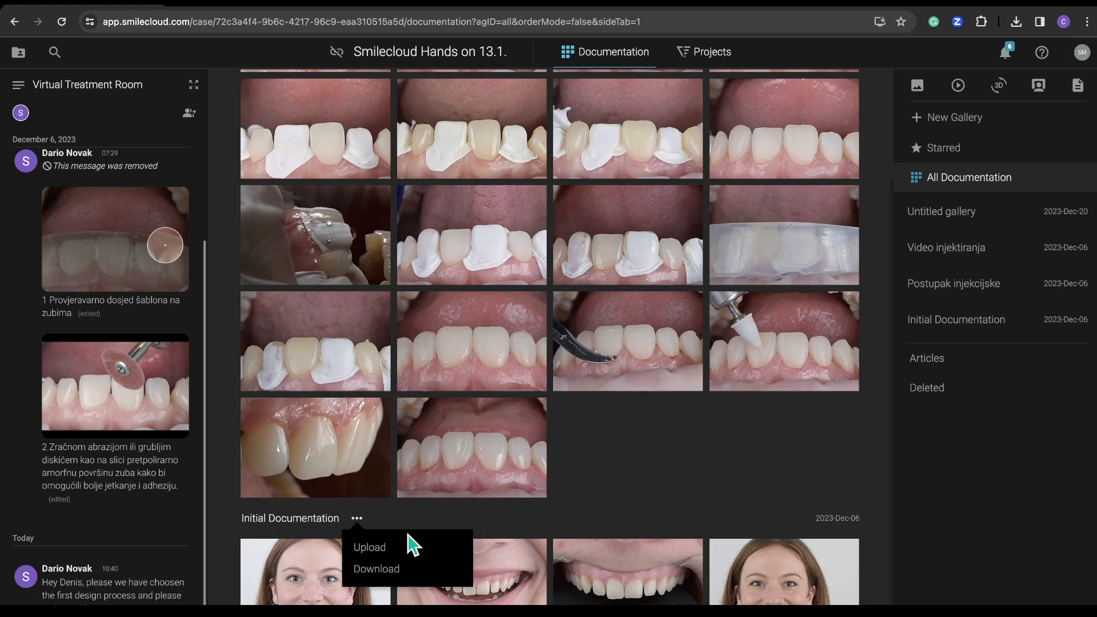
pyautogui.moveTo(359, 521)
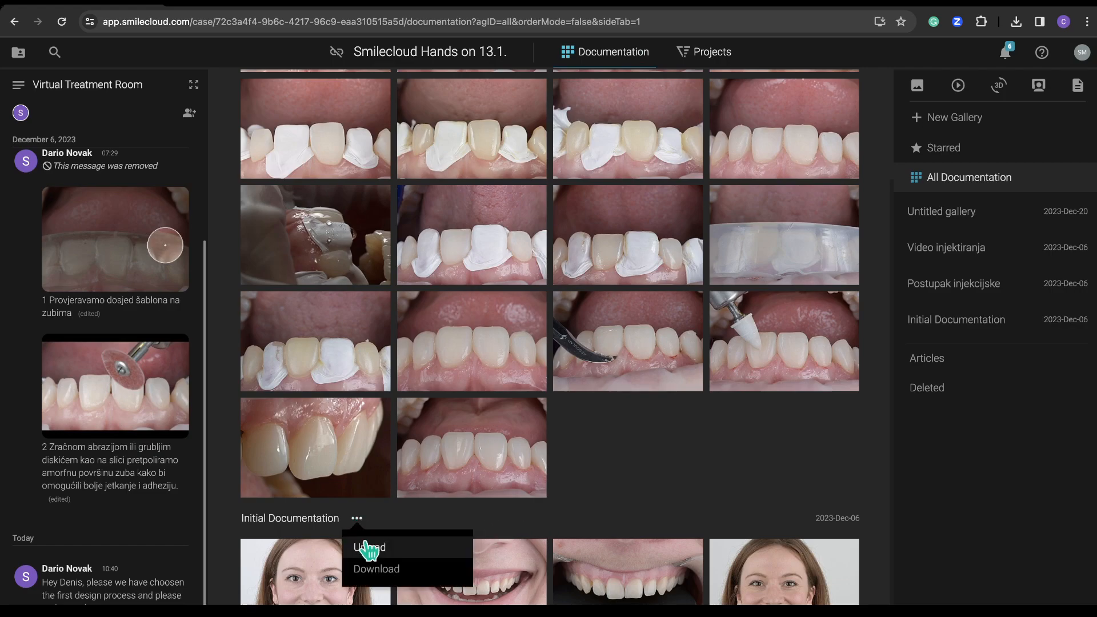
pyautogui.click(369, 549)
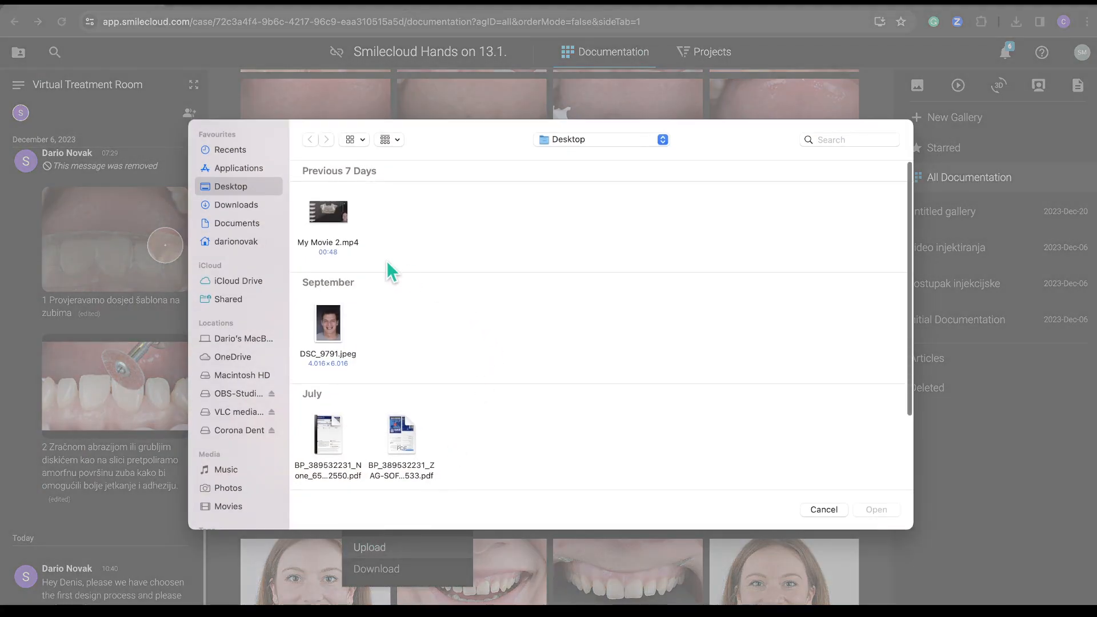
# Step: Browse from Documents through the CORONA DENTIS - EDU folder to the "Objave i pacijenti" folder
pyautogui.click(231, 224)
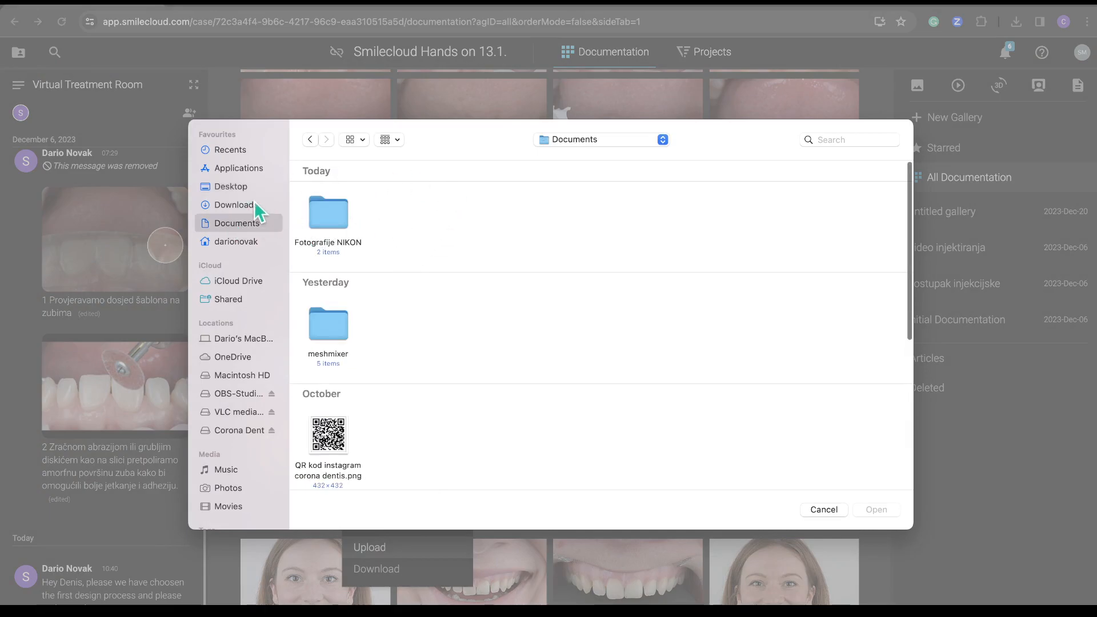
pyautogui.scroll(-5, 404, 280)
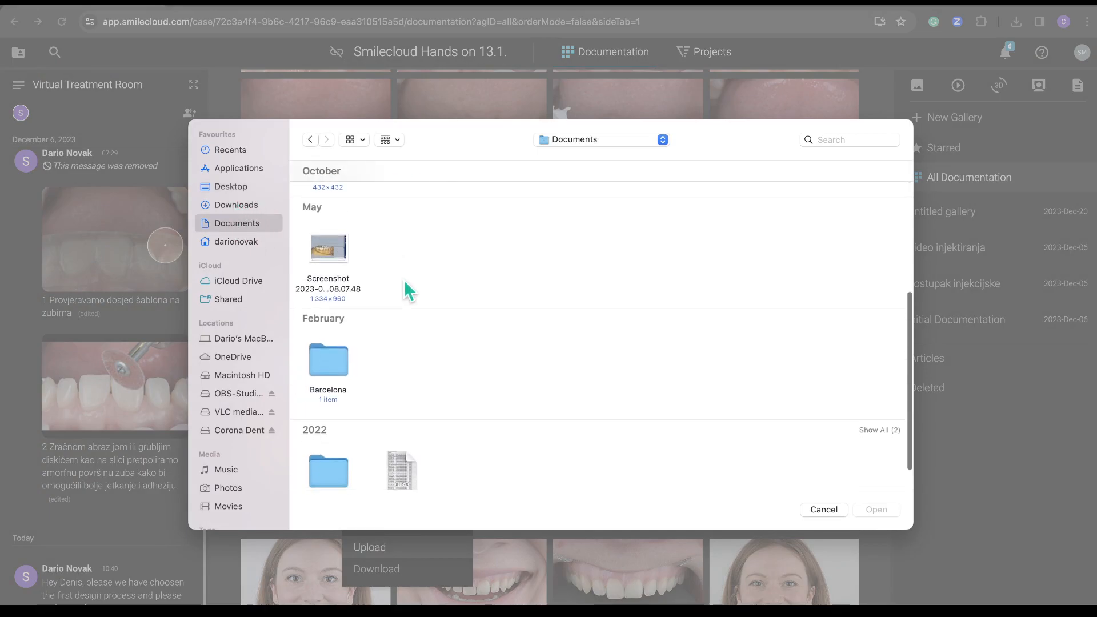
pyautogui.scroll(-2, 404, 280)
pyautogui.doubleClick(329, 448)
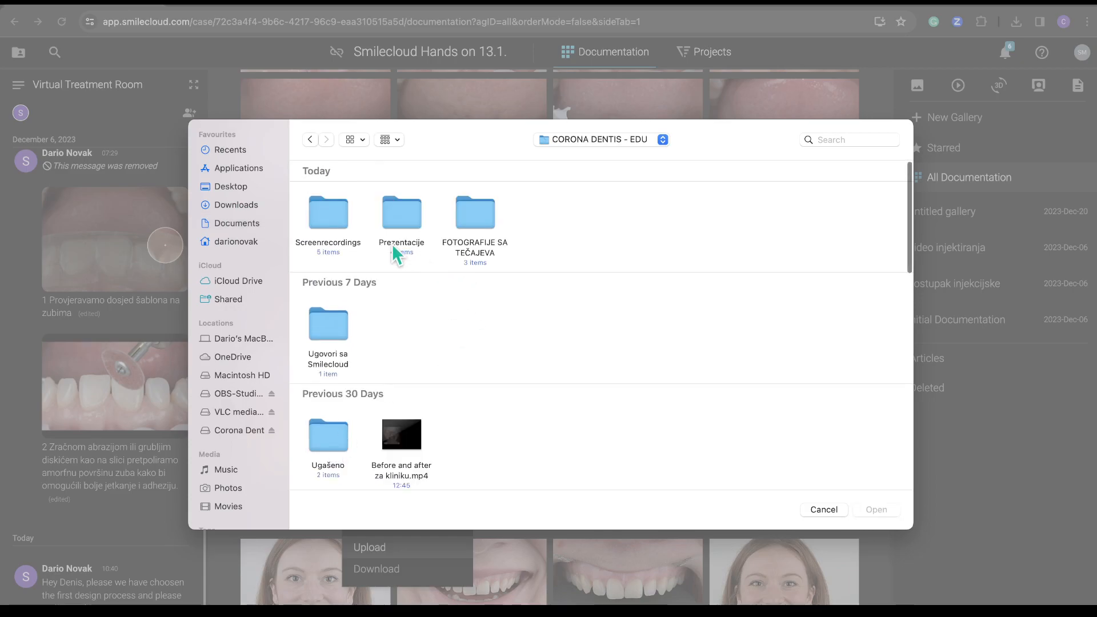
pyautogui.scroll(-6, 392, 331)
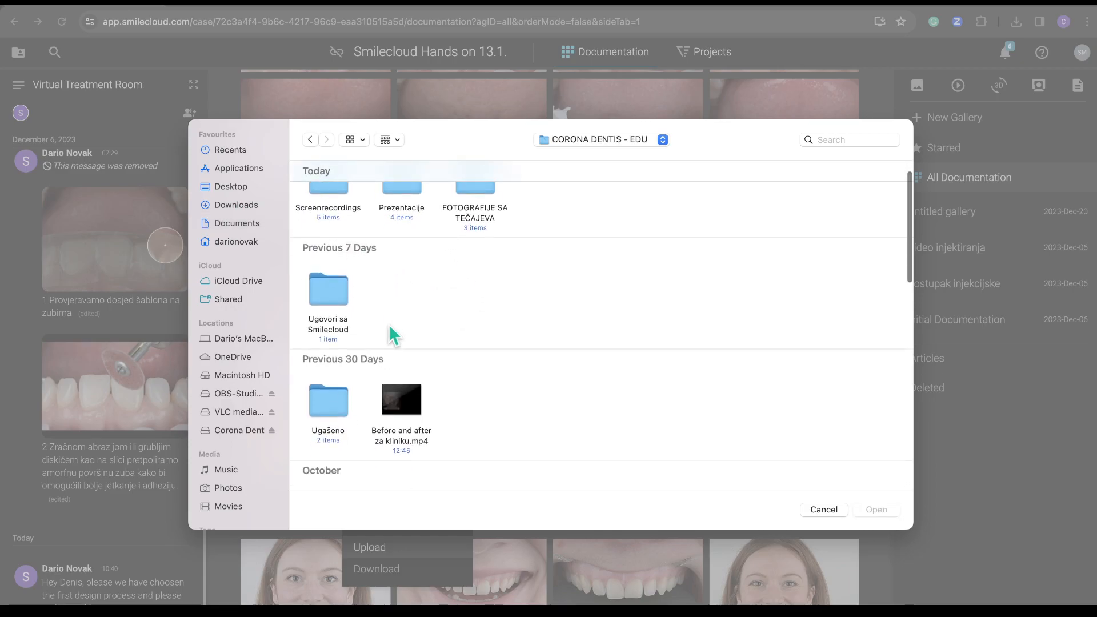
pyautogui.scroll(-6, 389, 324)
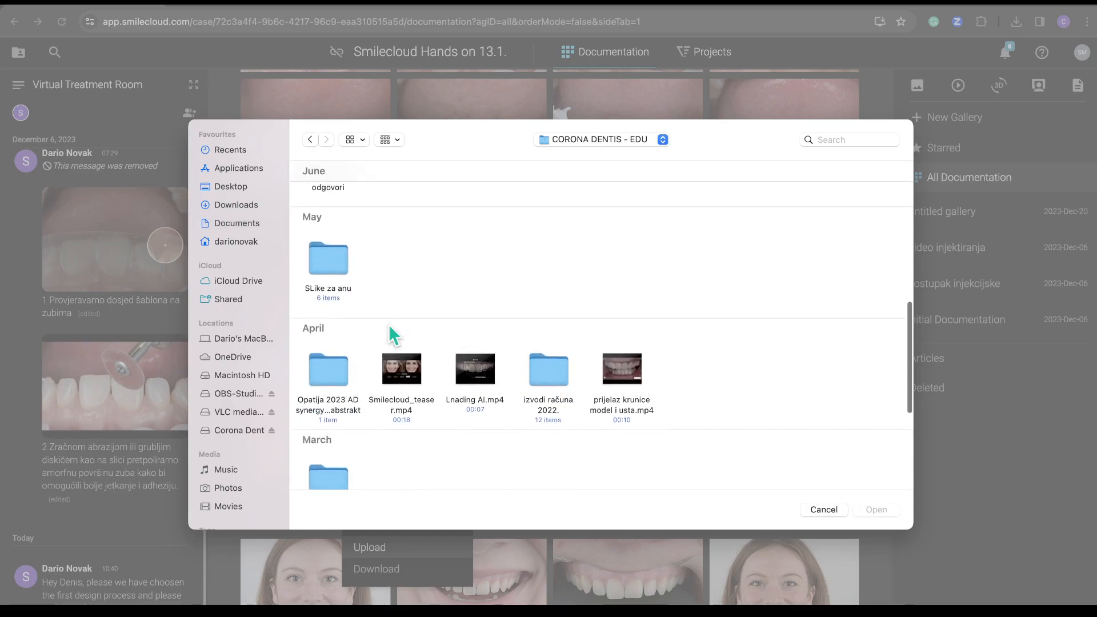
pyautogui.scroll(-1, 389, 324)
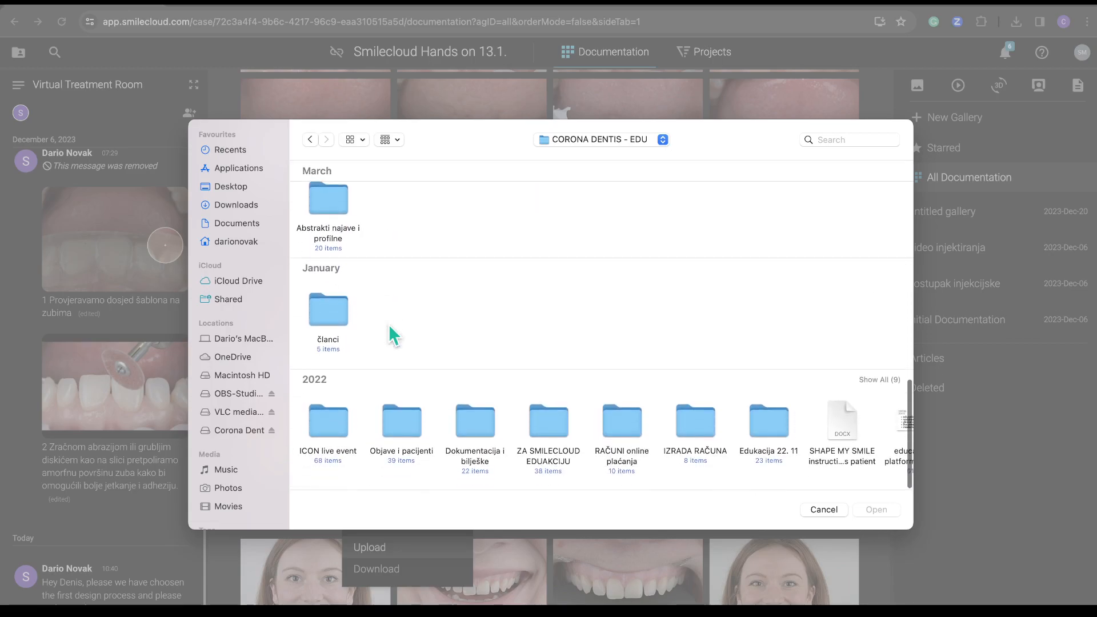
pyautogui.doubleClick(400, 428)
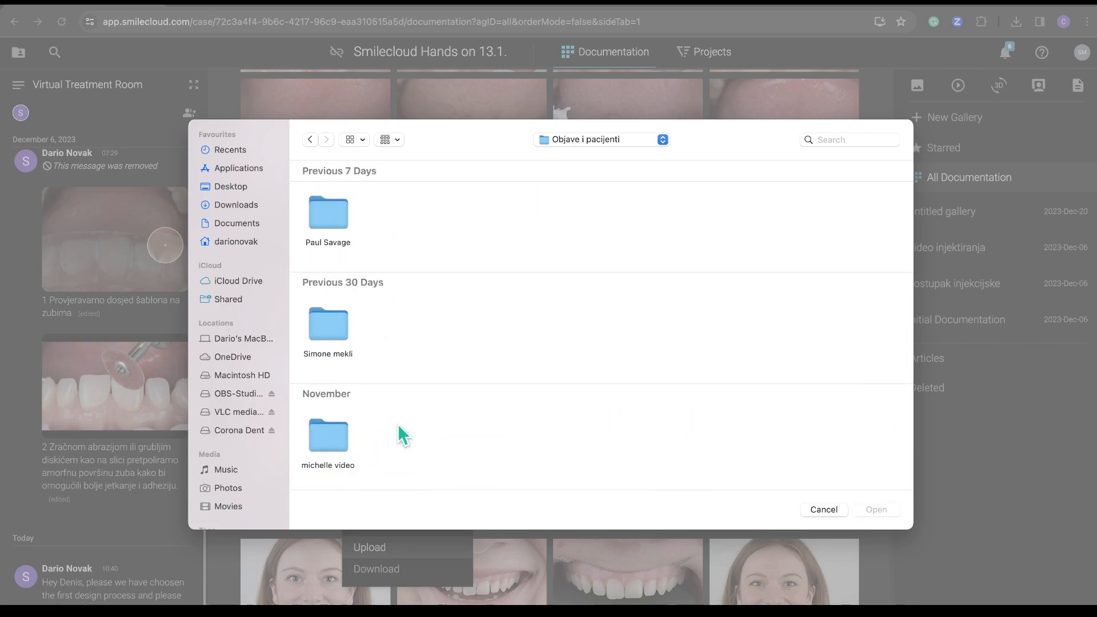
# Step: Open the "STL fajlovi" subfolder of the patient's folder and upload all four STL and PLY files in it
pyautogui.scroll(-3, 346, 324)
pyautogui.scroll(-5, 345, 335)
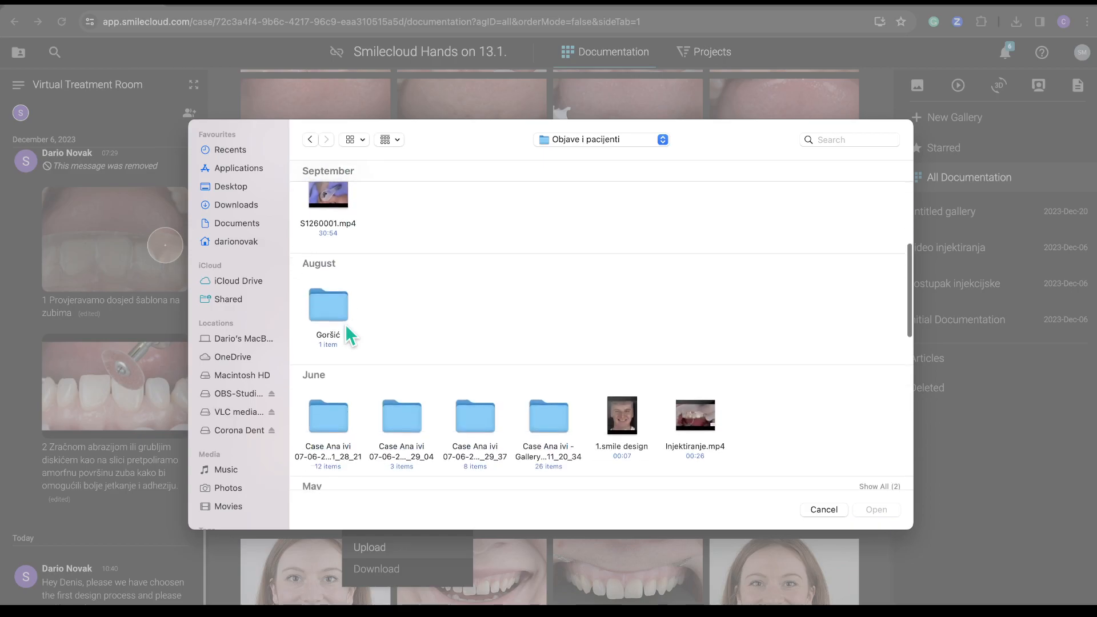
pyautogui.scroll(-5, 346, 327)
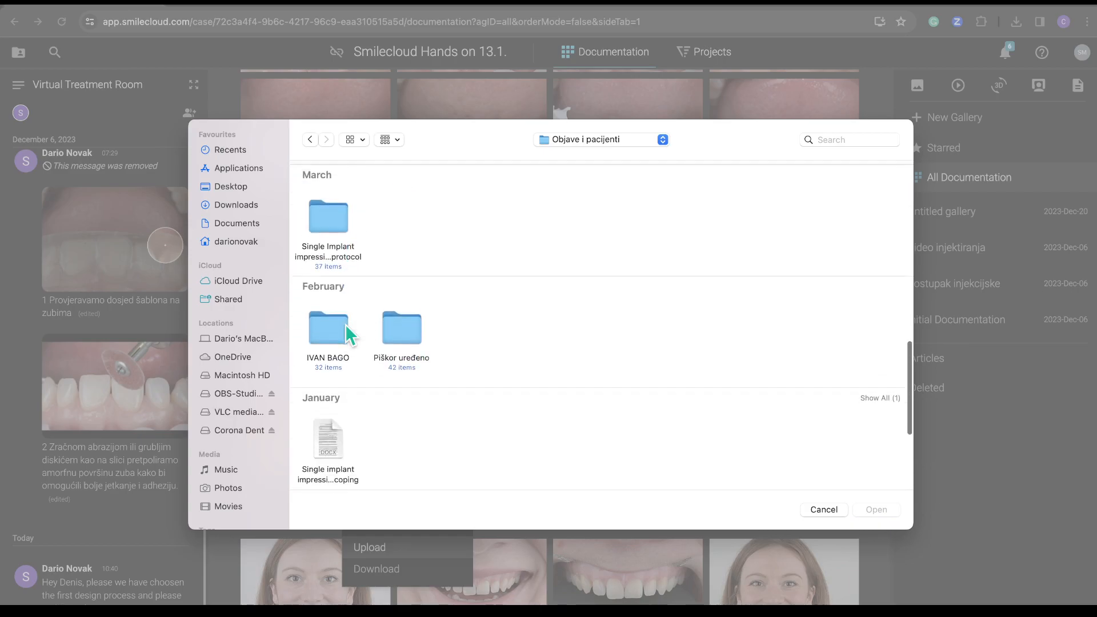
pyautogui.doubleClick(334, 324)
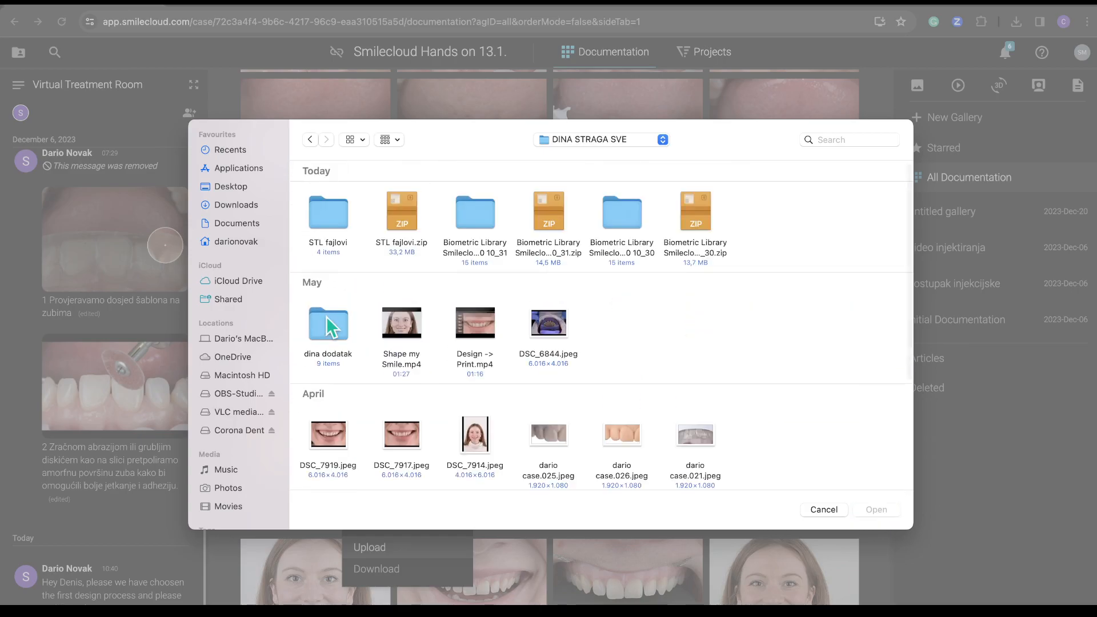
pyautogui.doubleClick(322, 220)
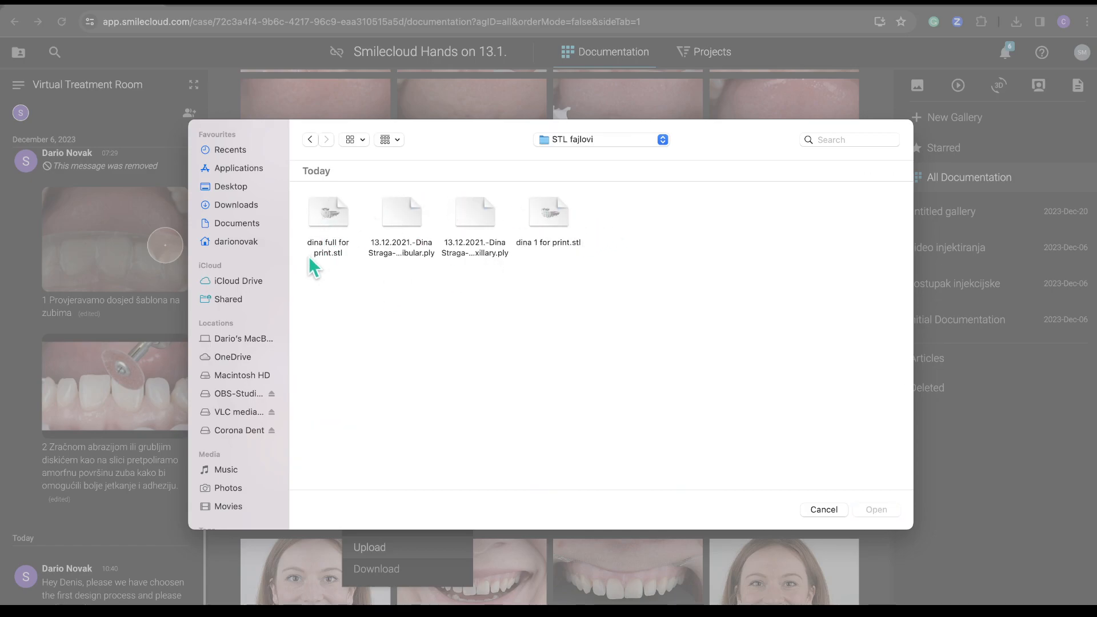
pyautogui.moveTo(327, 270); pyautogui.dragTo(592, 190)
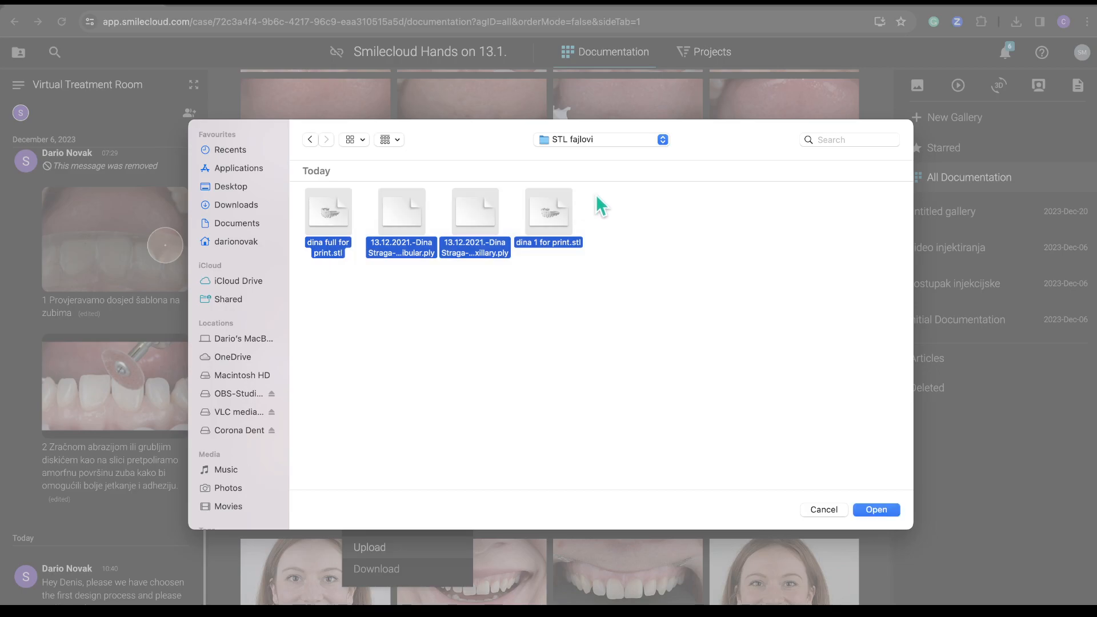
pyautogui.click(876, 510)
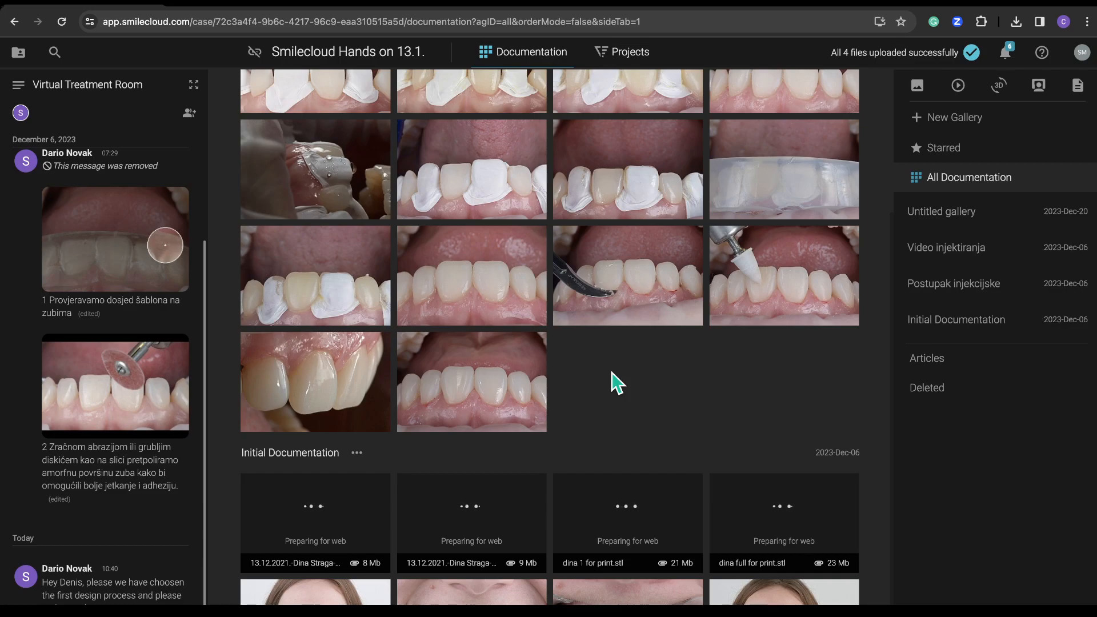
# Step: Reload the case page to refresh the uploaded 3D files in the Initial Documentation gallery
pyautogui.scroll(3, 616, 380)
pyautogui.scroll(-4, 612, 380)
pyautogui.click(62, 22)
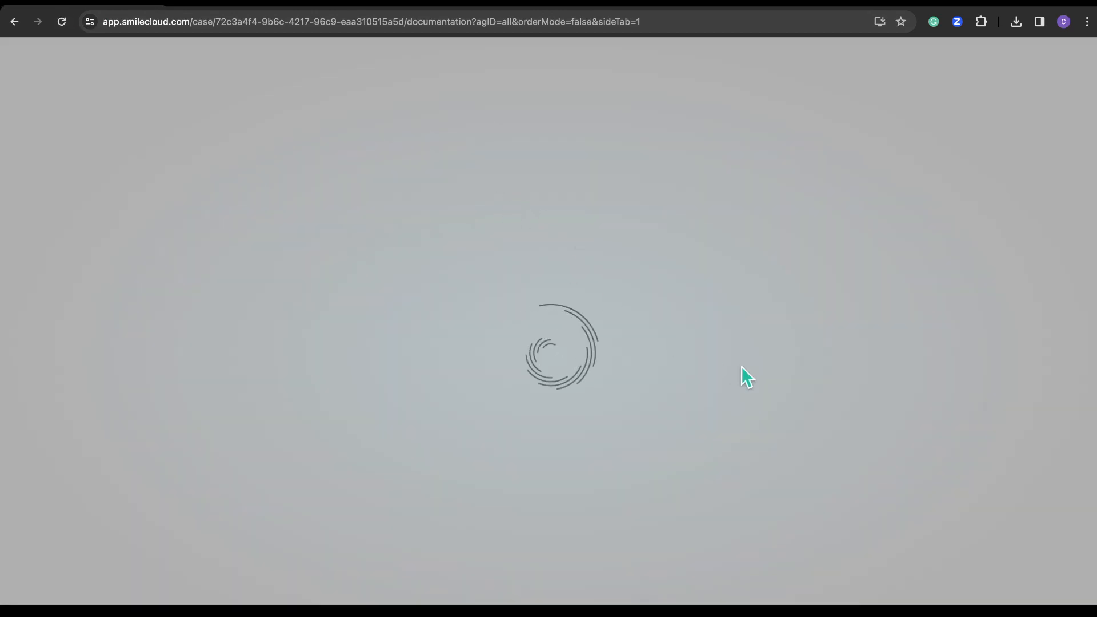
pyautogui.scroll(-4, 751, 489)
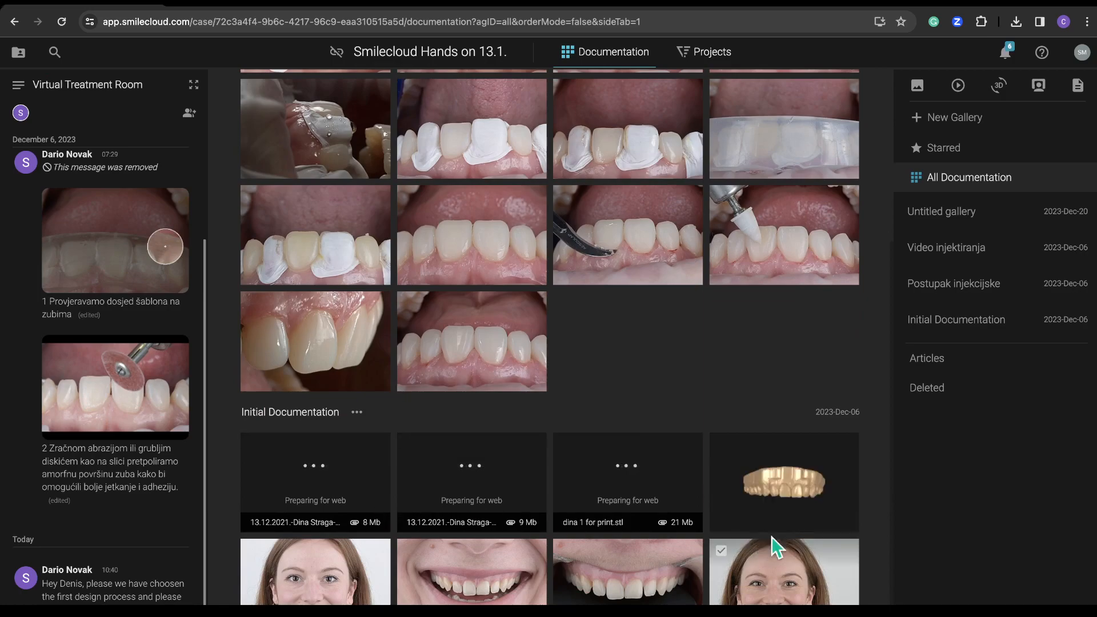
# Step: View the full print model in 3D, rotating it to inspect the biting surfaces and the front teeth
pyautogui.click(776, 495)
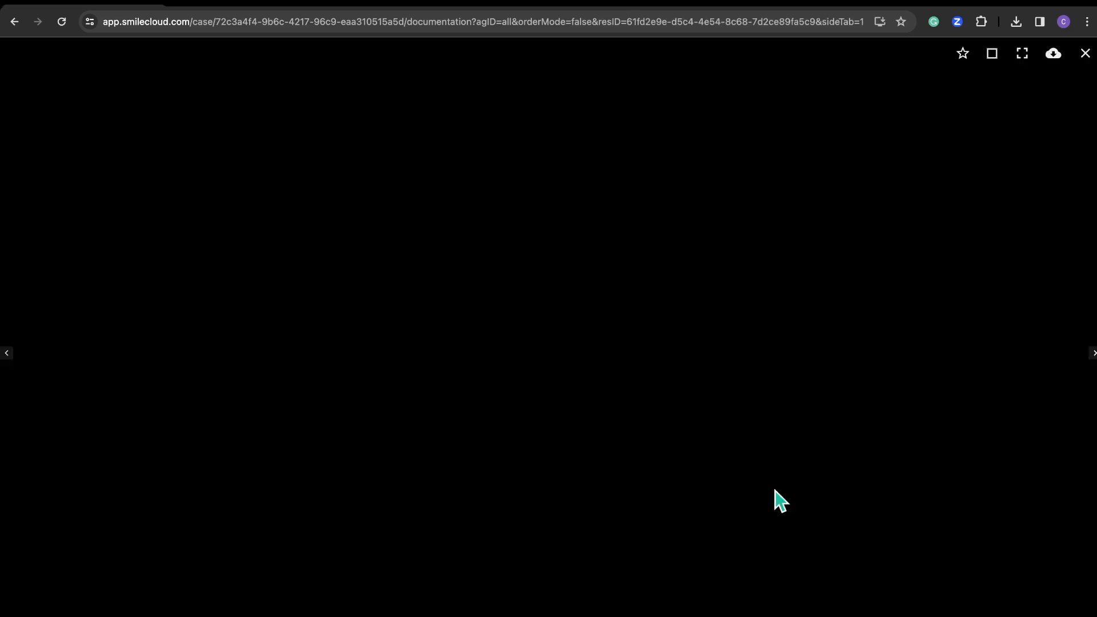
pyautogui.moveTo(561, 234); pyautogui.dragTo(524, 77)
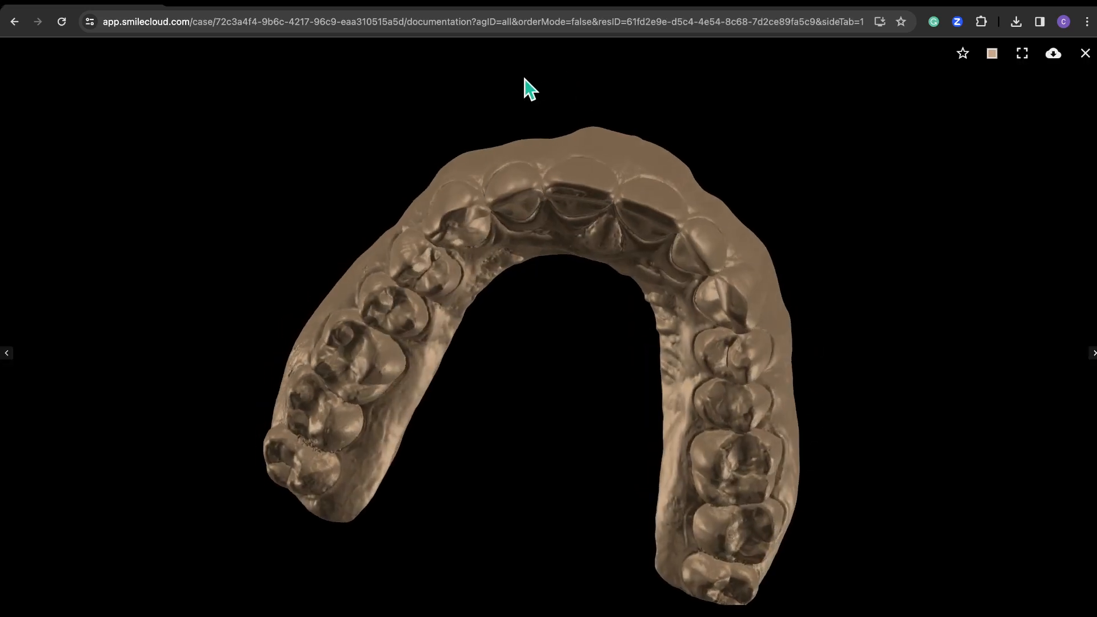
pyautogui.moveTo(485, 329); pyautogui.dragTo(566, 606)
pyautogui.moveTo(656, 393); pyautogui.dragTo(630, 451)
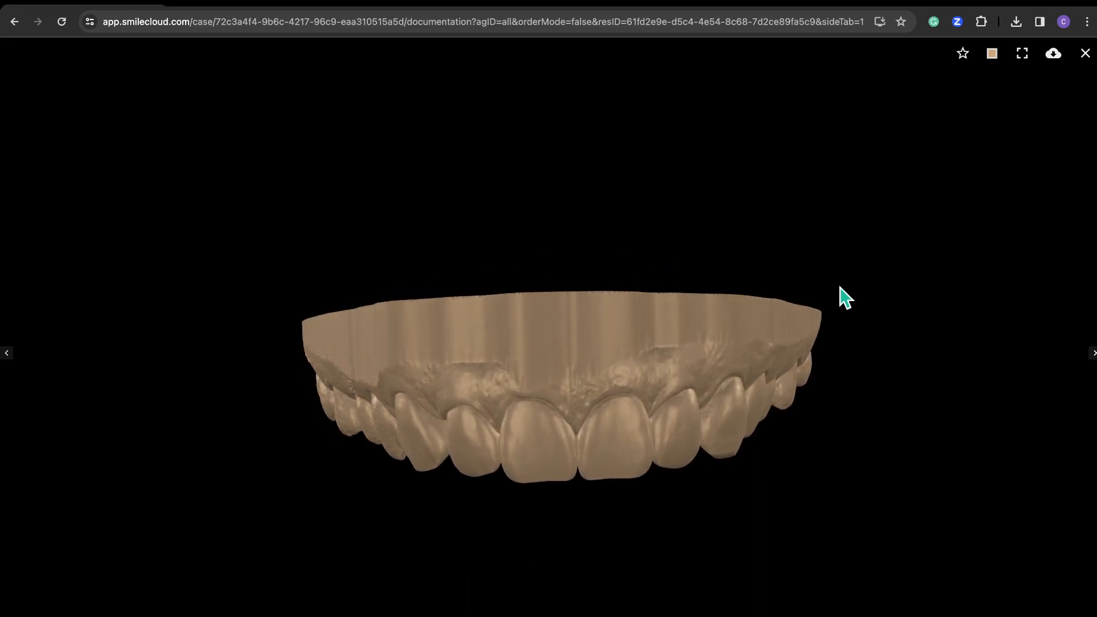
pyautogui.click(1086, 53)
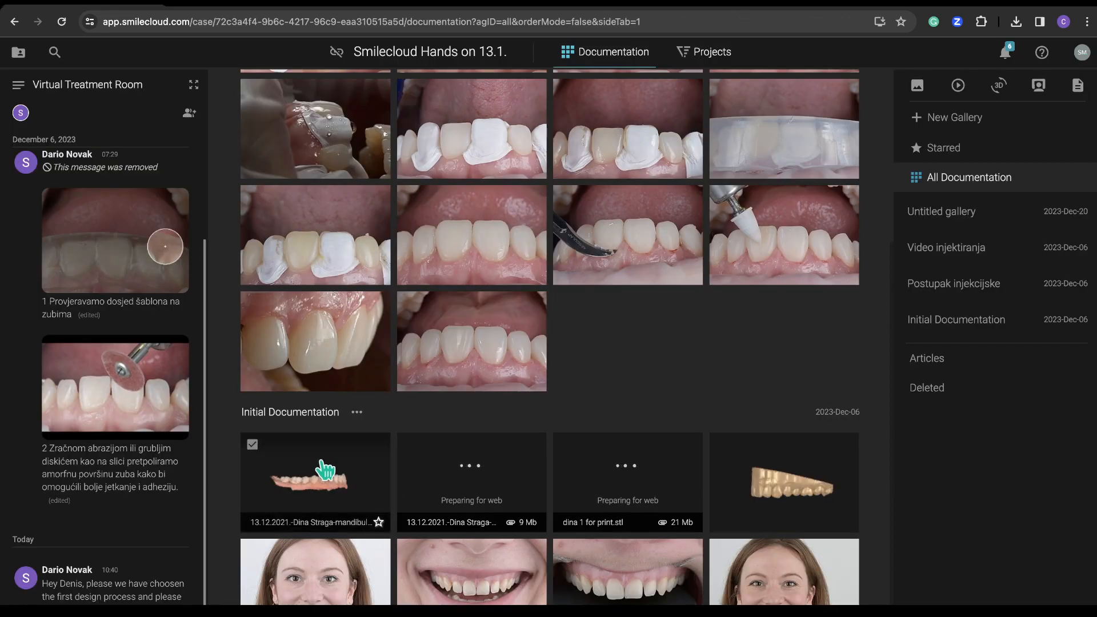
# Step: View the mandibular scan in 3D, rotate it, and check the gallery's 3D file previews after closing the viewer
pyautogui.click(349, 495)
pyautogui.moveTo(667, 368); pyautogui.dragTo(633, 515)
pyautogui.click(1093, 354)
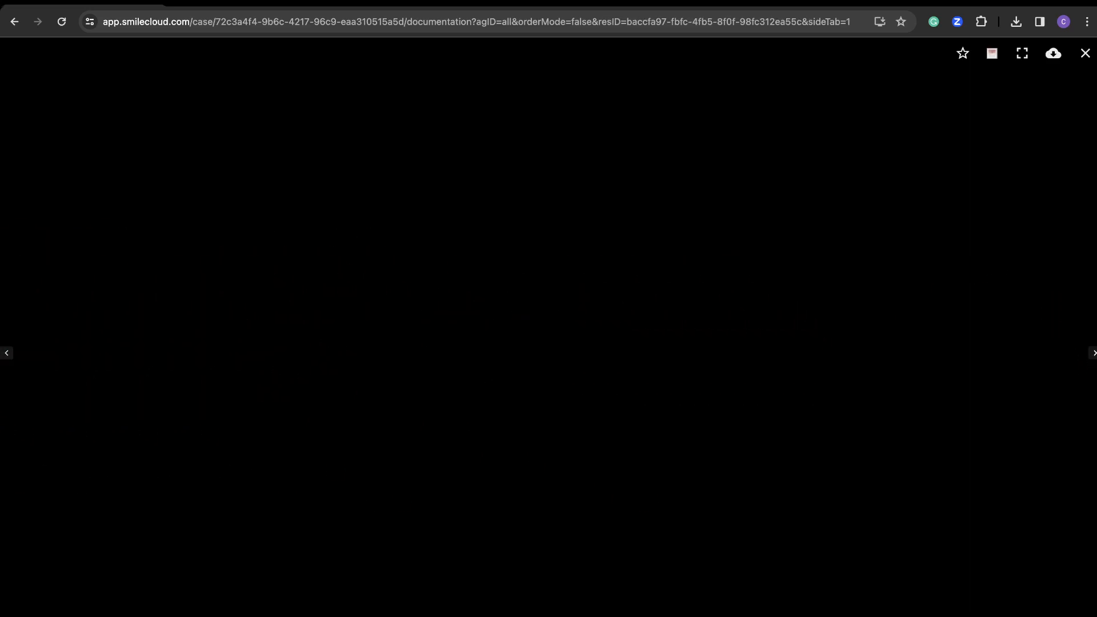
pyautogui.click(1085, 53)
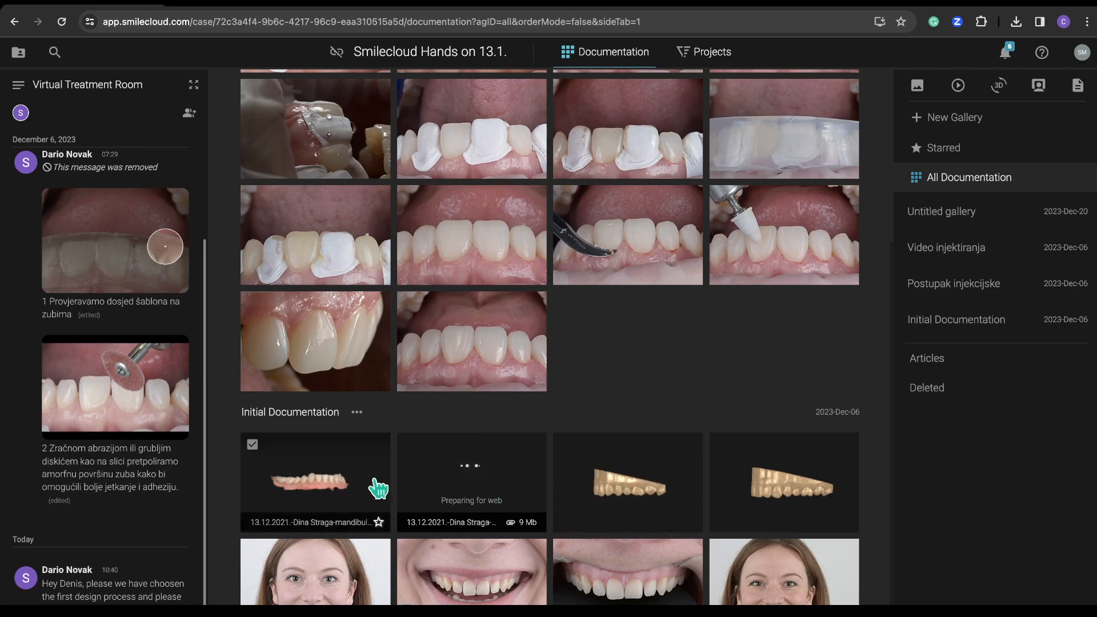
pyautogui.scroll(4, 564, 489)
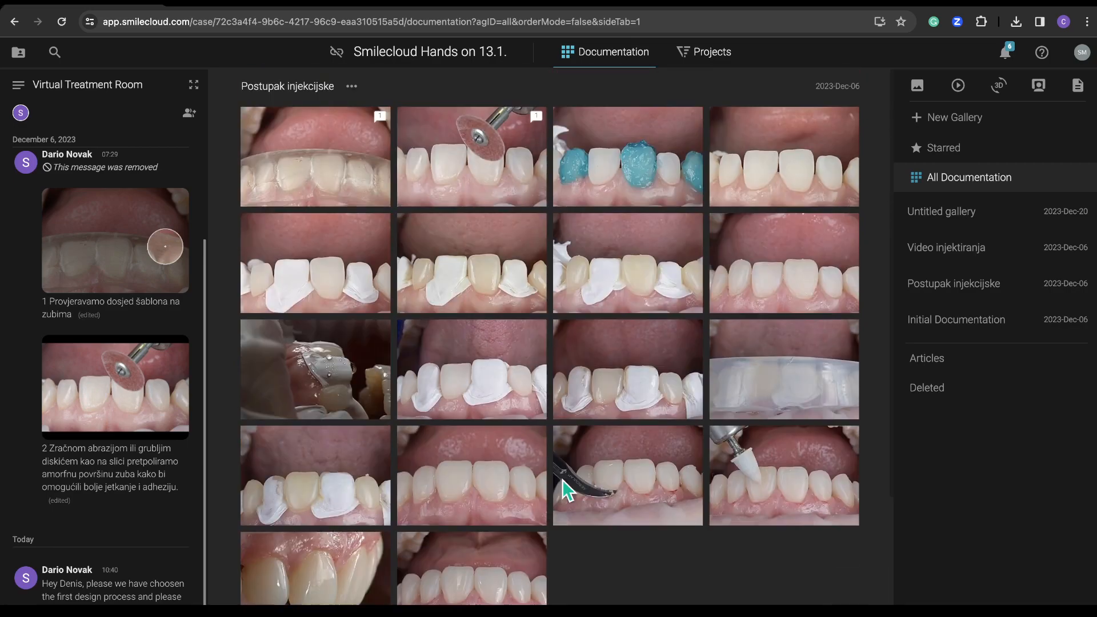
pyautogui.scroll(-4, 563, 489)
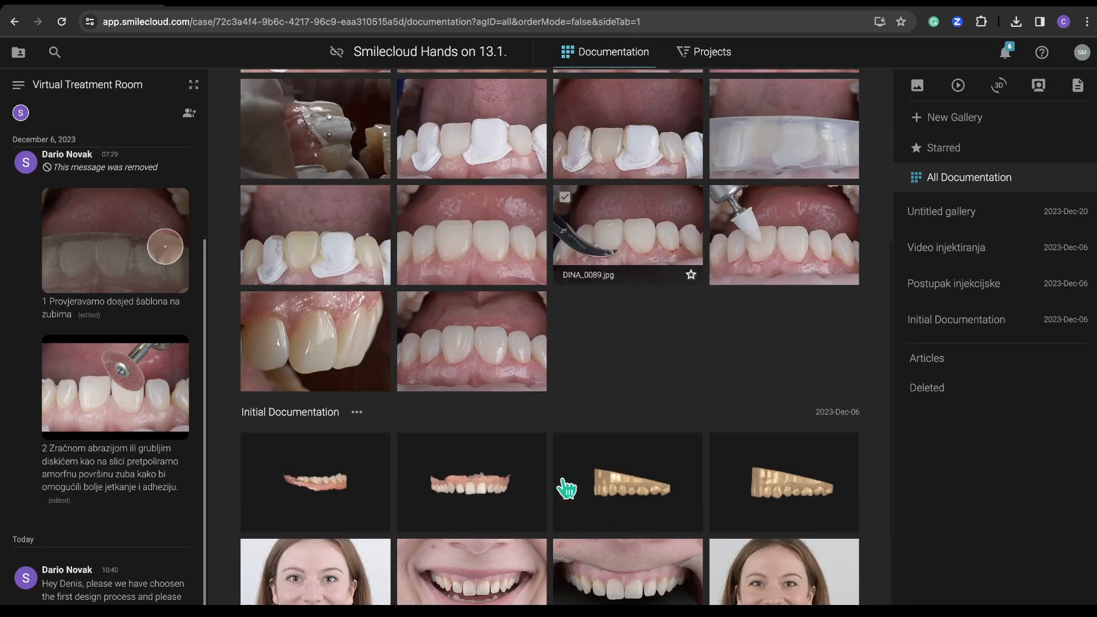
# Step: View the maxillary scan in 3D, rotate it to inspect the front teeth, and close the viewer
pyautogui.click(441, 495)
pyautogui.moveTo(679, 325); pyautogui.dragTo(574, 412)
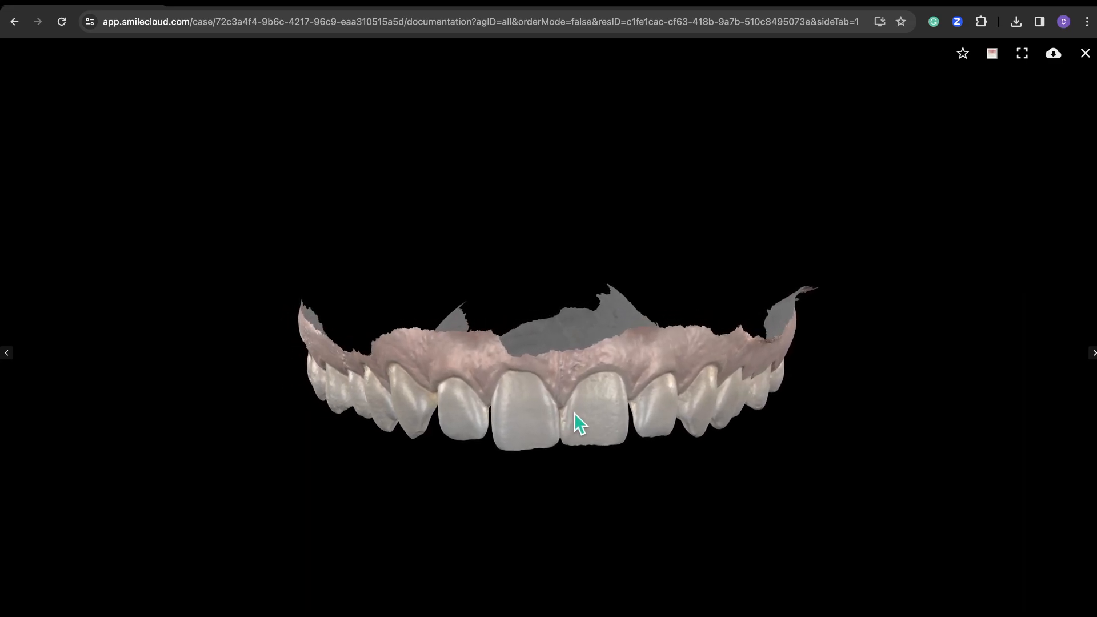
pyautogui.click(1084, 54)
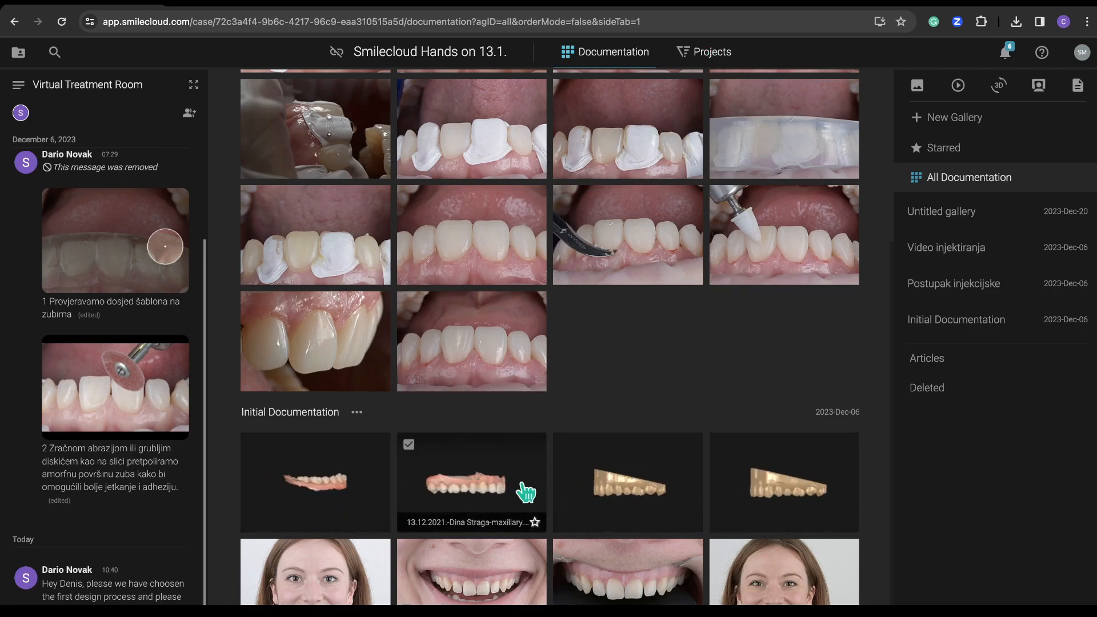
# Step: Create a new Review project in the case's projects
pyautogui.click(720, 55)
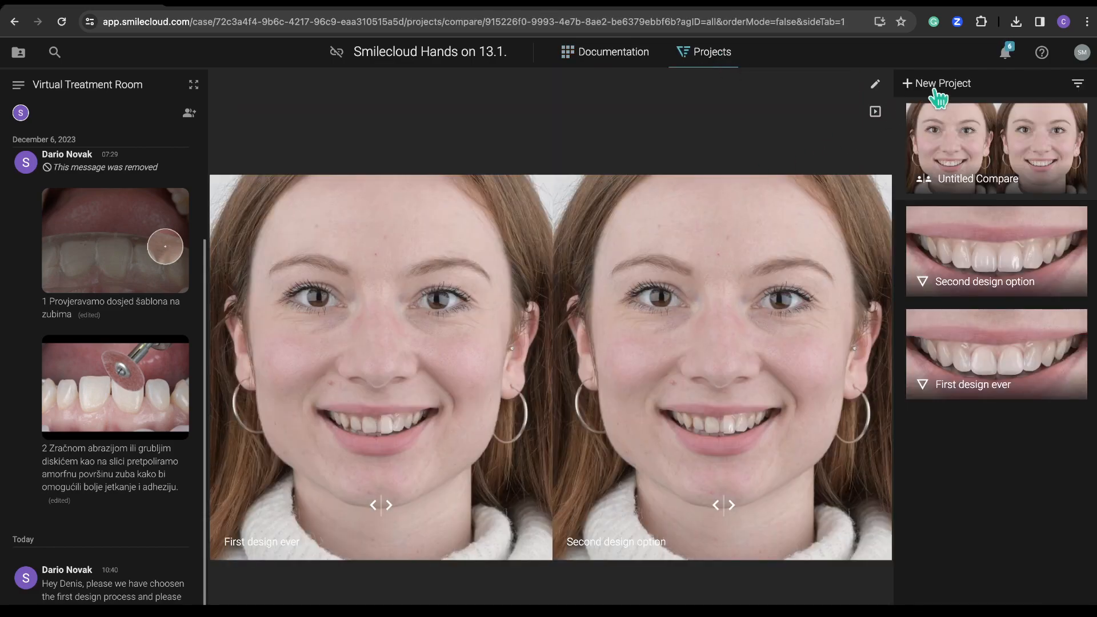
pyautogui.click(941, 85)
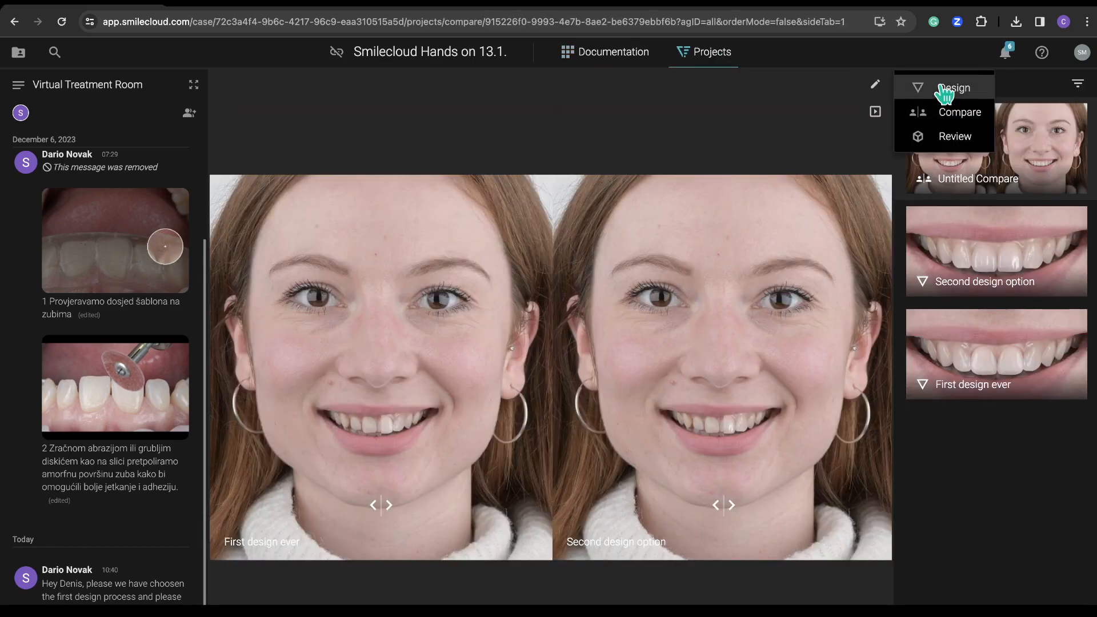
pyautogui.click(961, 143)
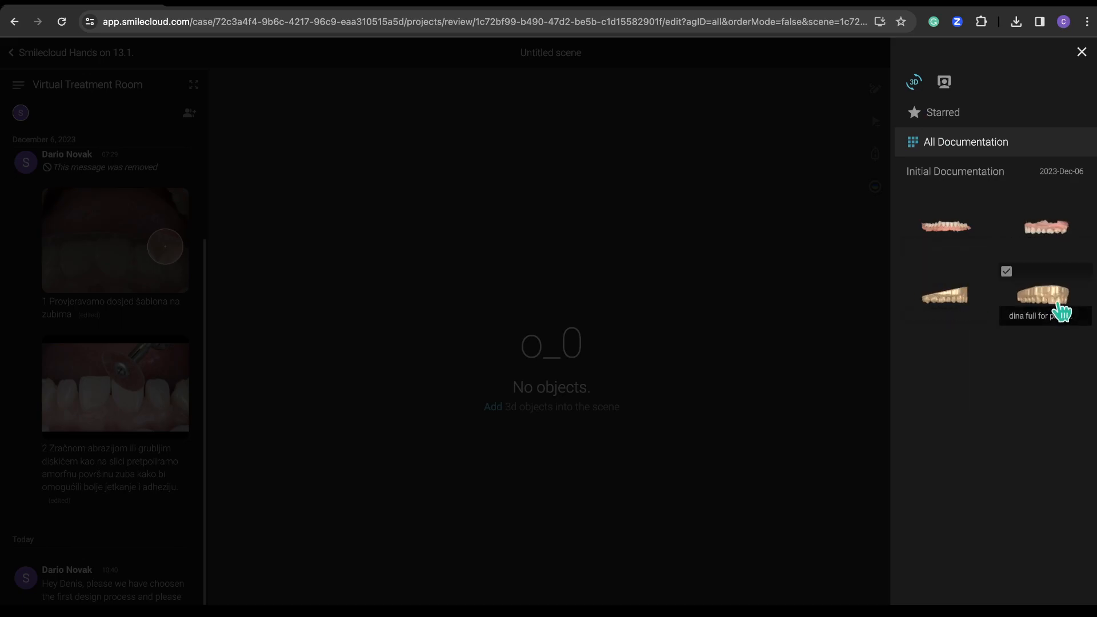
# Step: Add the maxillary scan, the mandibular scan and the full print model from Initial Documentation to the review scene
pyautogui.click(1047, 234)
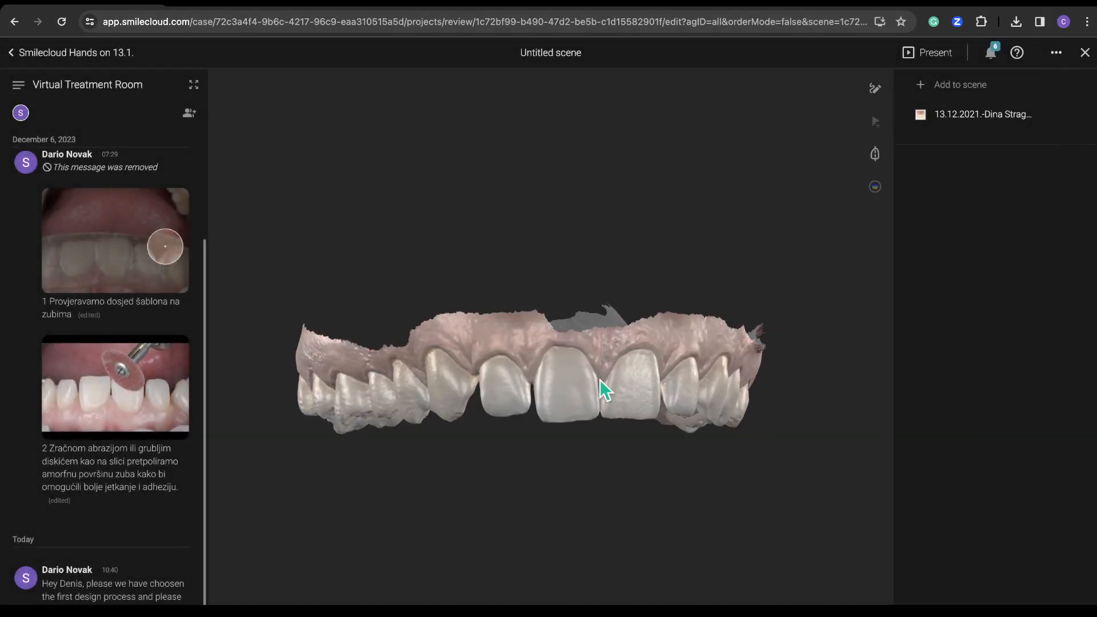
pyautogui.click(966, 86)
pyautogui.click(949, 232)
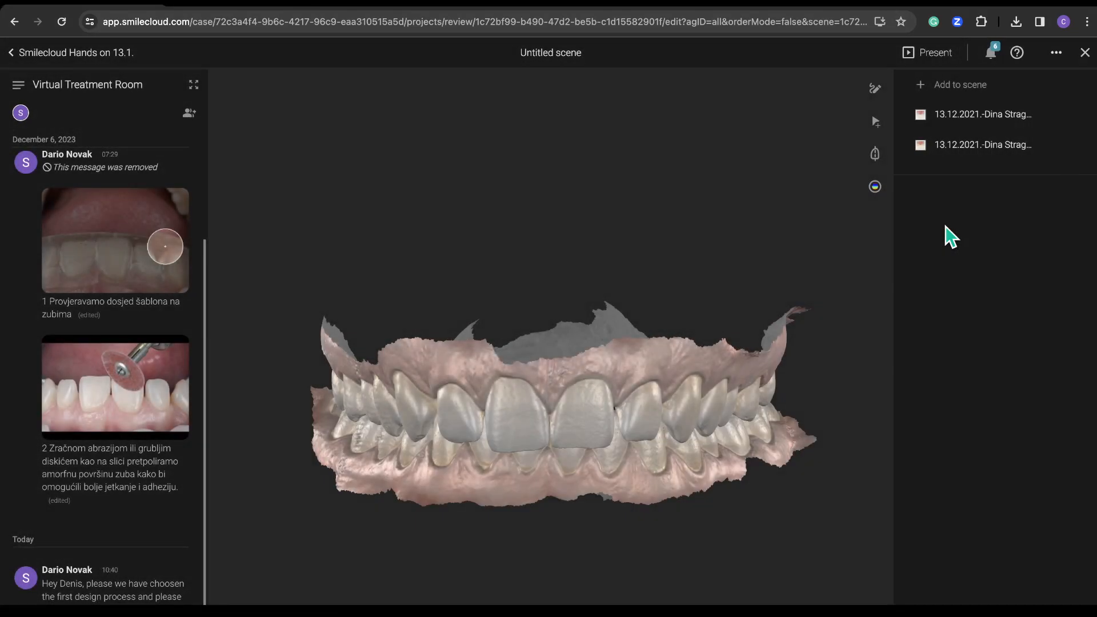
pyautogui.moveTo(719, 426); pyautogui.dragTo(609, 526)
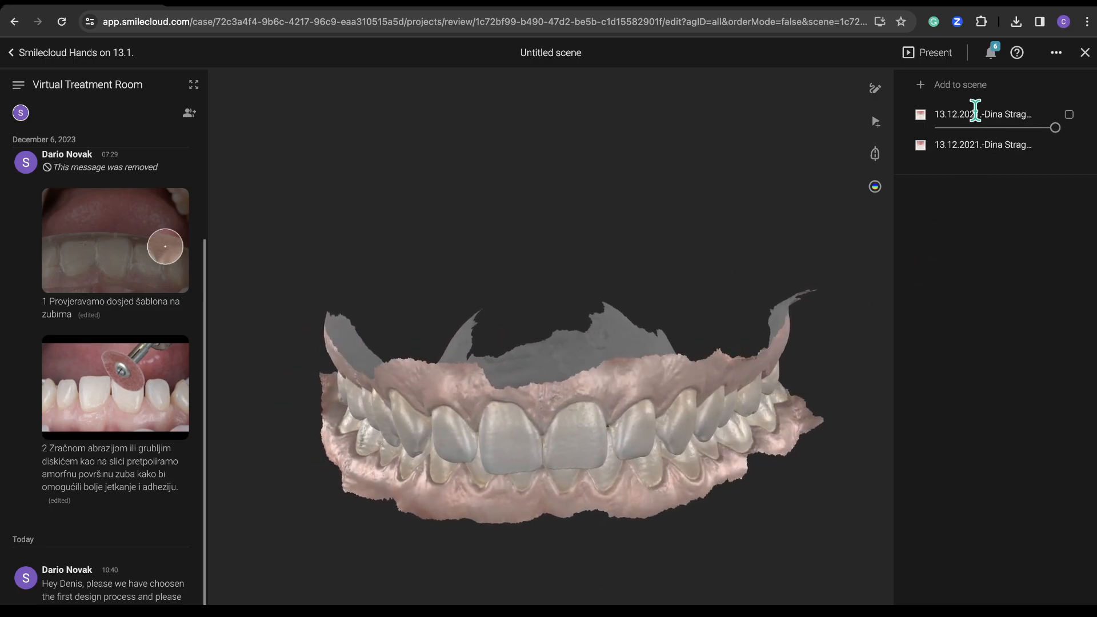
pyautogui.click(943, 90)
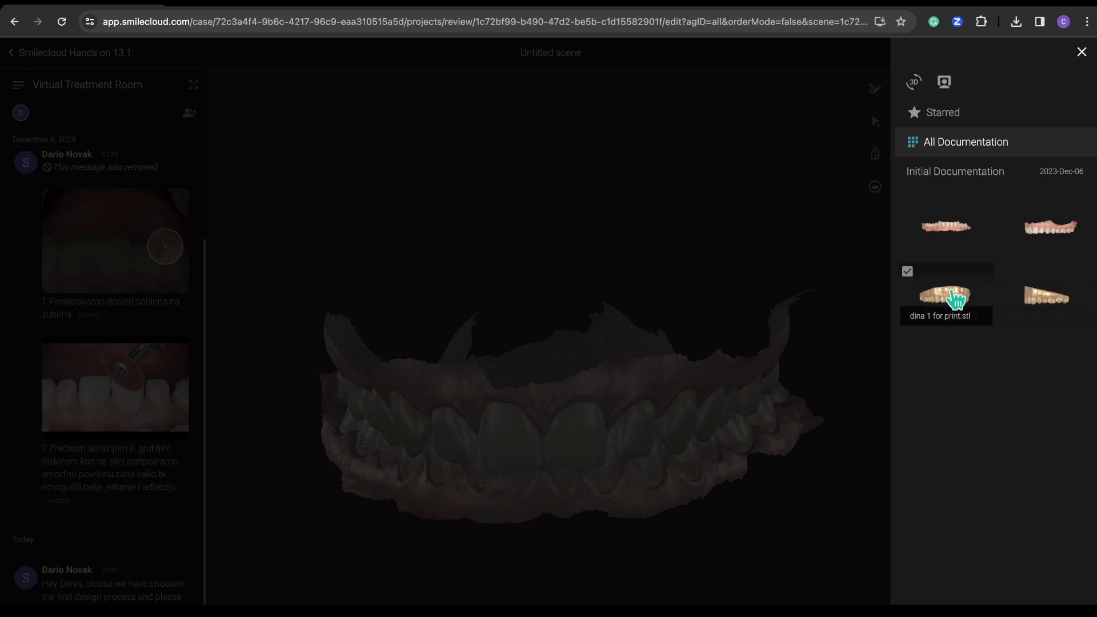
pyautogui.click(1057, 305)
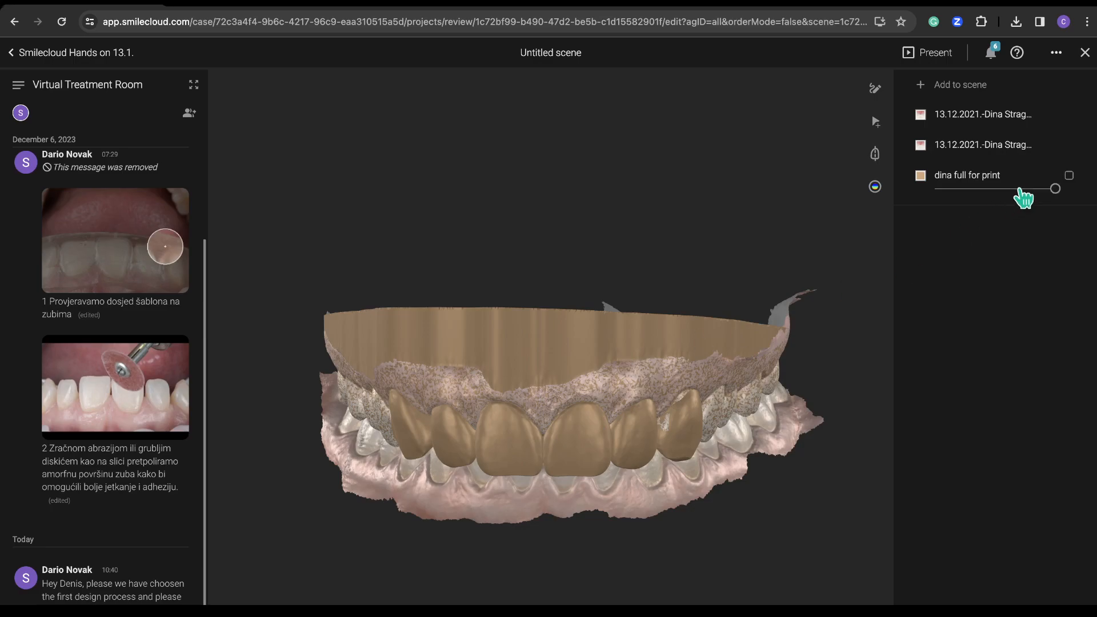
pyautogui.click(1069, 177)
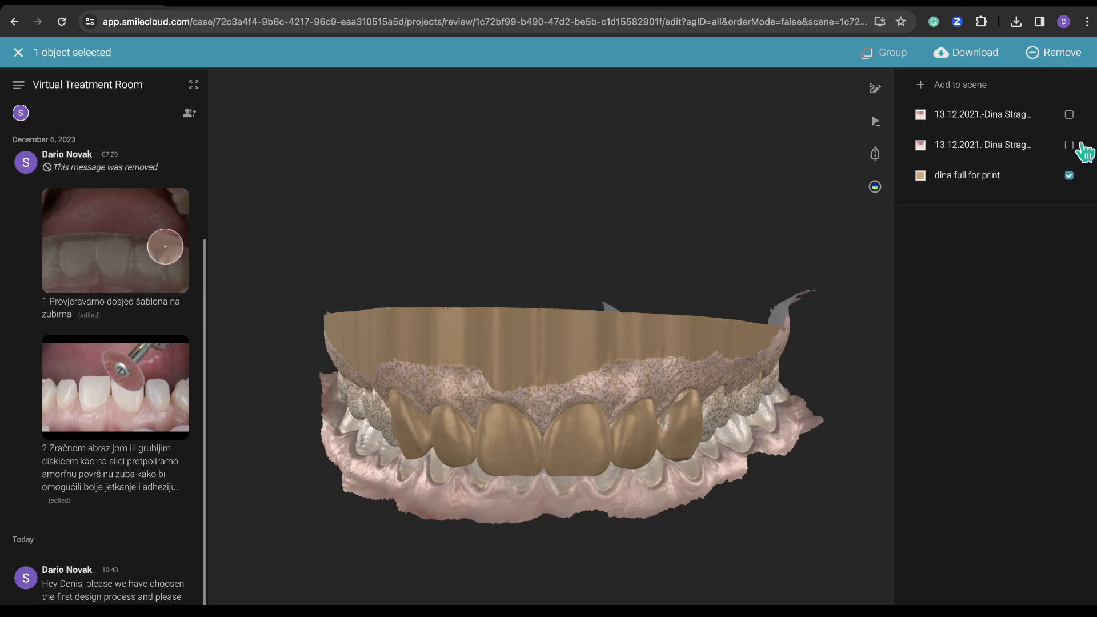
pyautogui.click(1070, 116)
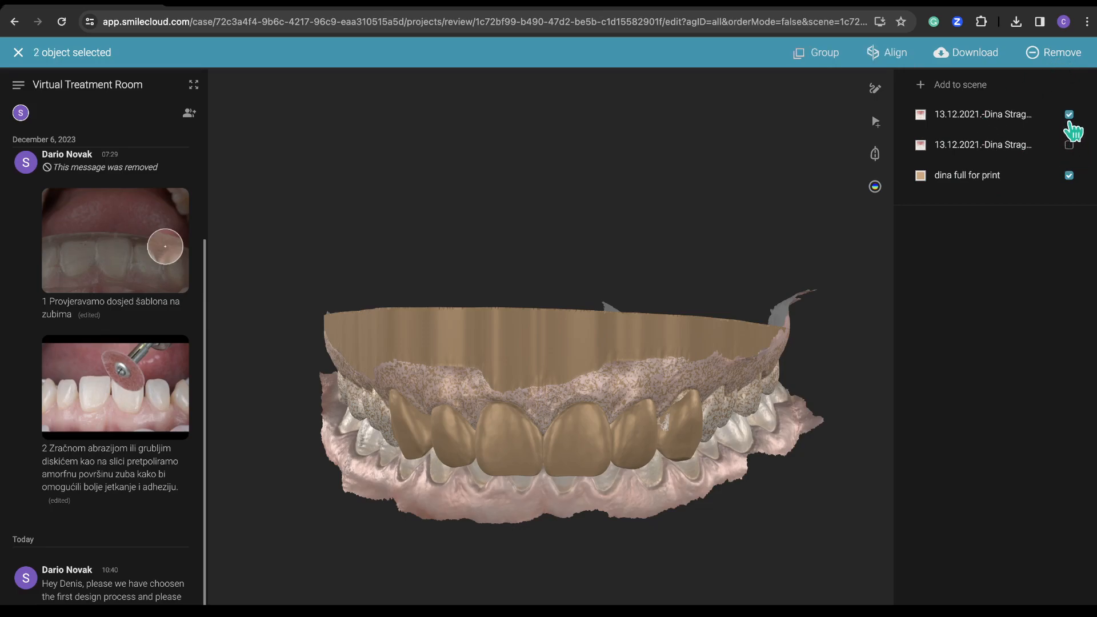
pyautogui.click(1069, 175)
pyautogui.moveTo(661, 379); pyautogui.dragTo(634, 201)
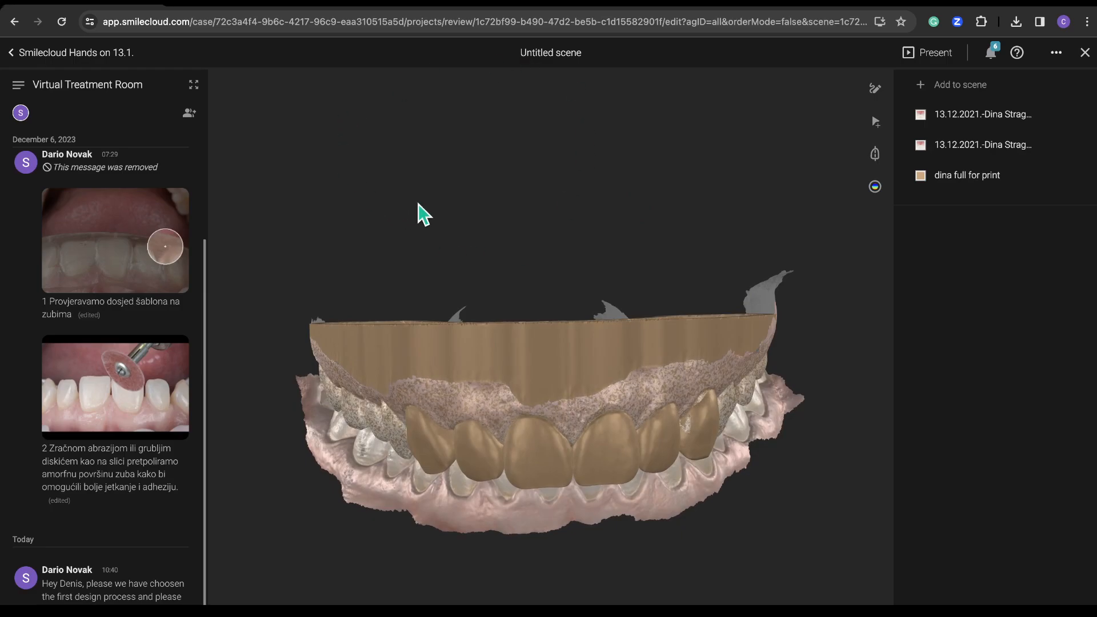
pyautogui.click(960, 86)
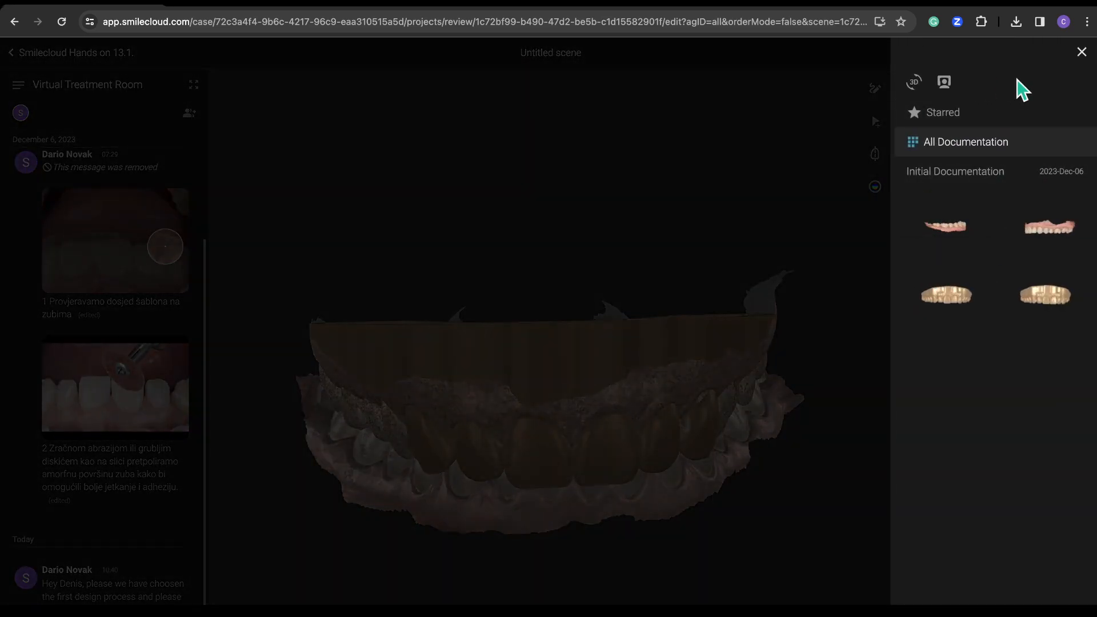
pyautogui.click(1083, 53)
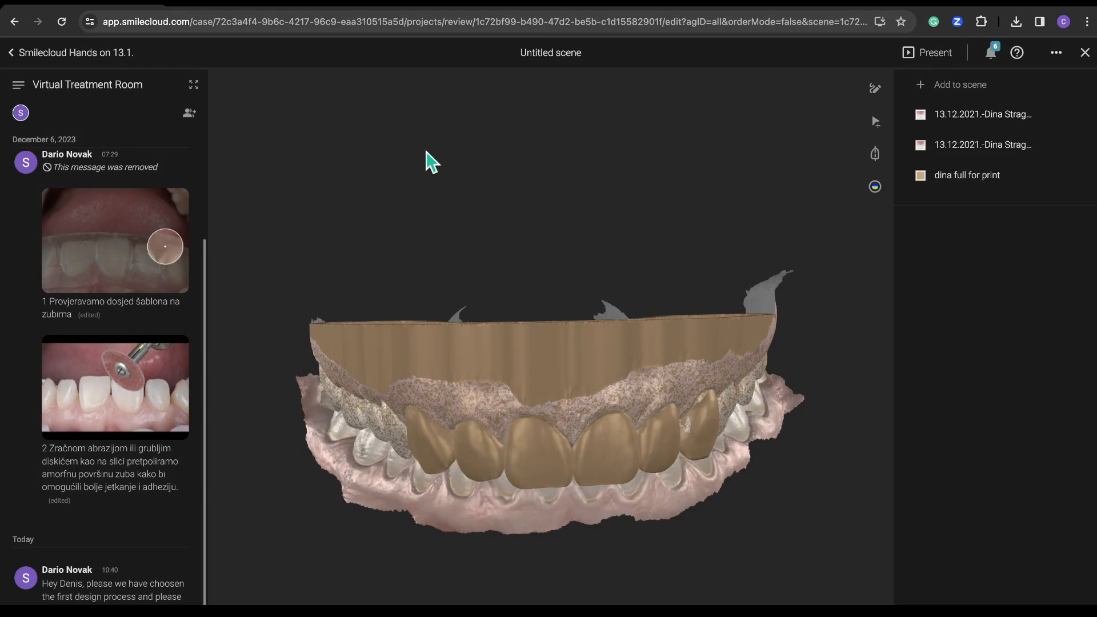
pyautogui.moveTo(588, 431)
pyautogui.mouseDown()
pyautogui.moveTo(536, 431)
pyautogui.moveTo(577, 433)
pyautogui.mouseUp()
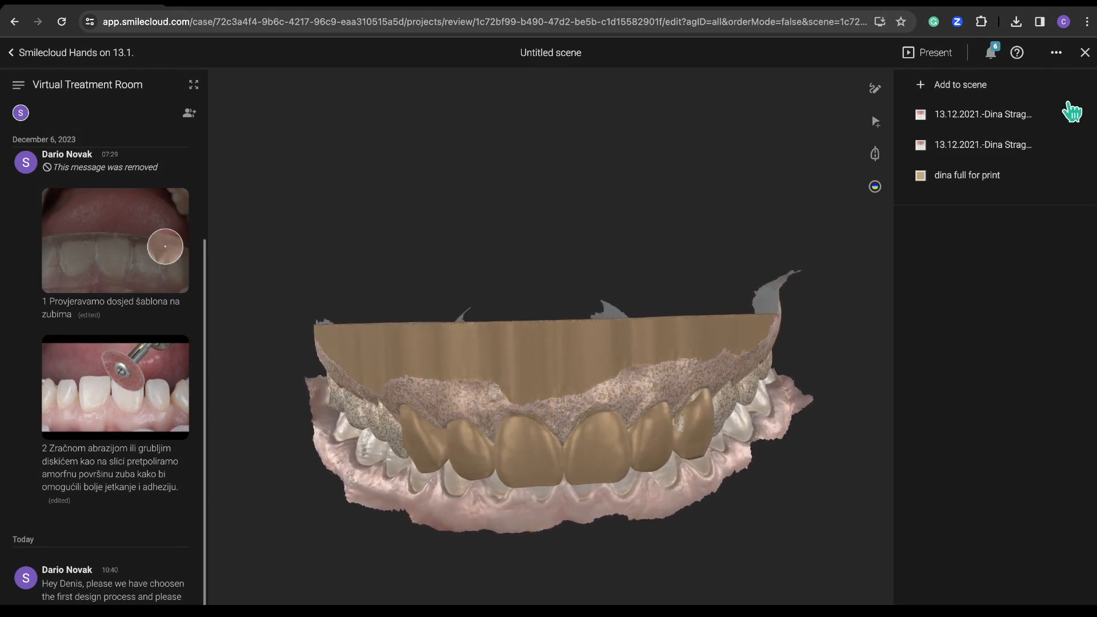
pyautogui.moveTo(1079, 115)
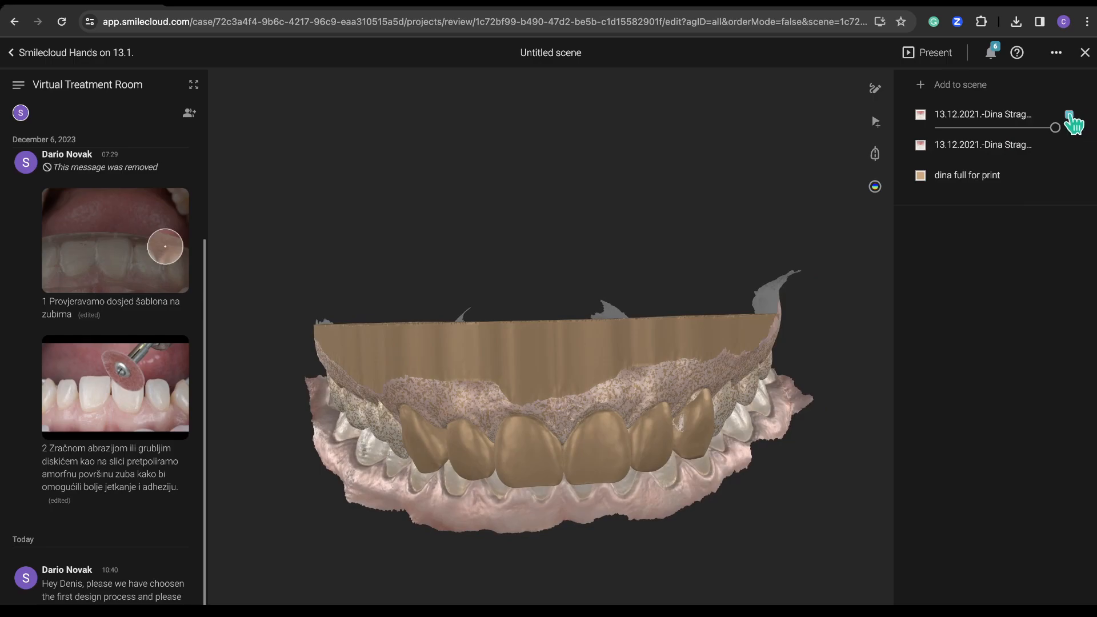
pyautogui.click(1069, 114)
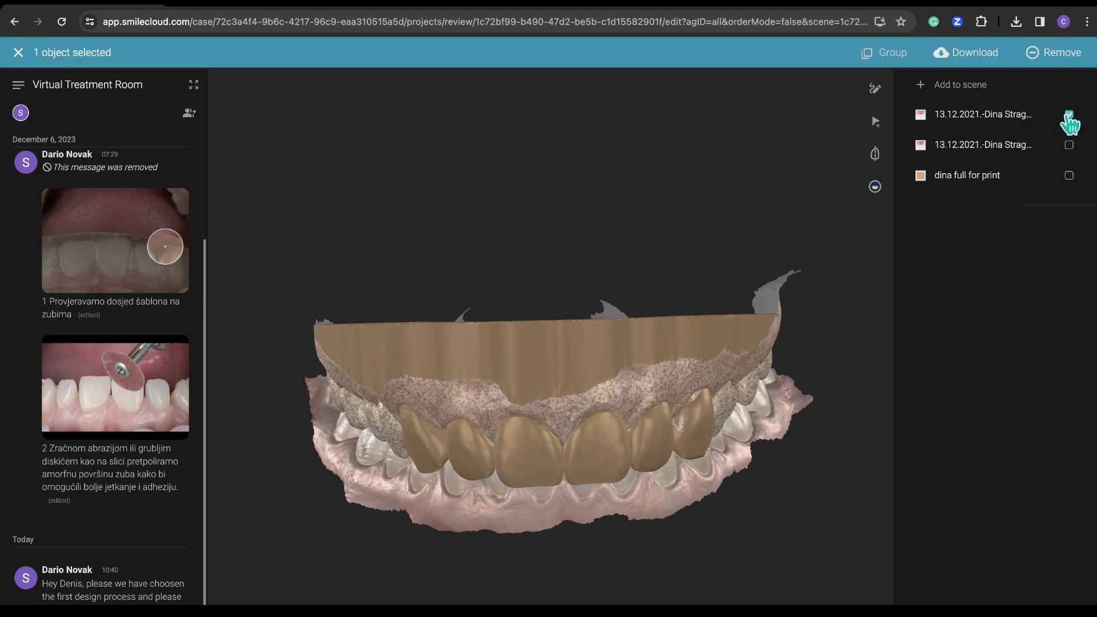
pyautogui.click(1069, 116)
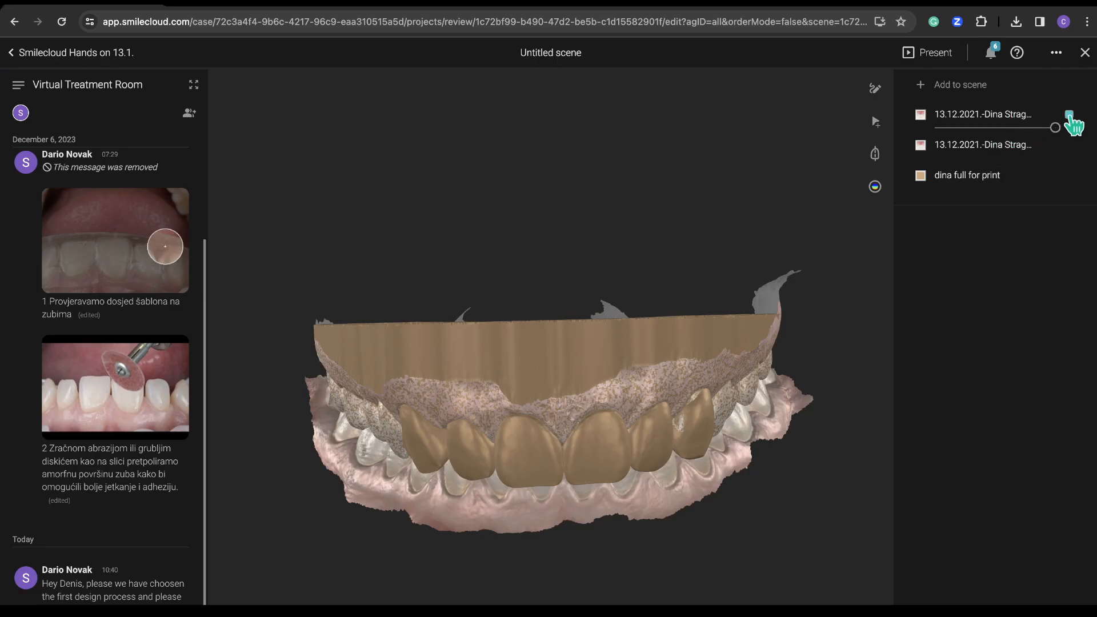
# Step: Start aligning the full print model with the maxillary scan and rotate both to matching views of the biting surfaces
pyautogui.click(1069, 115)
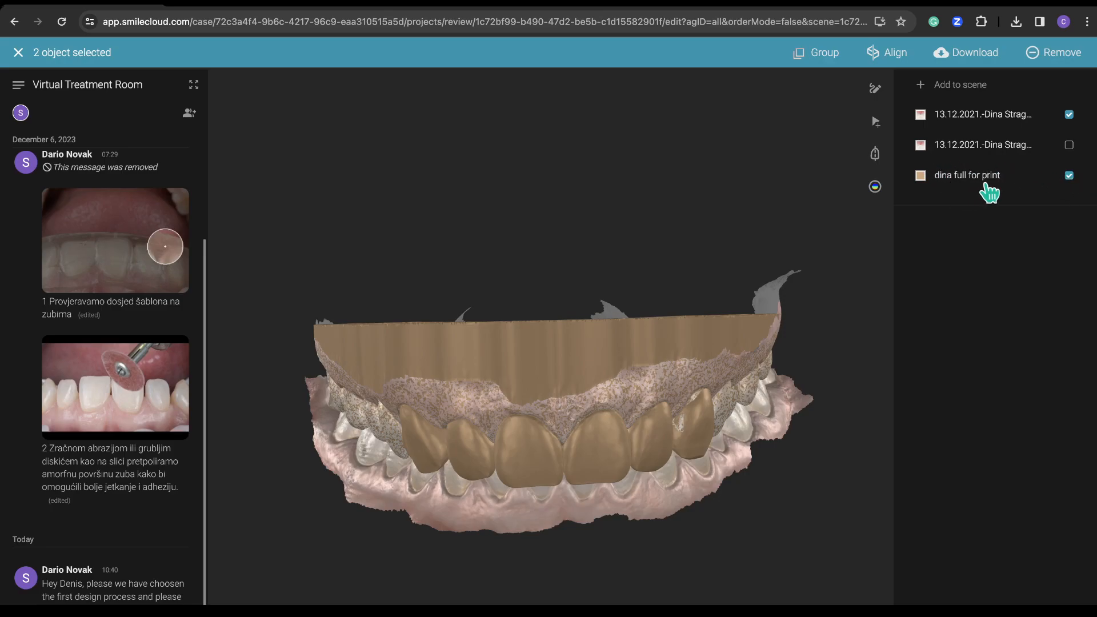
pyautogui.click(896, 57)
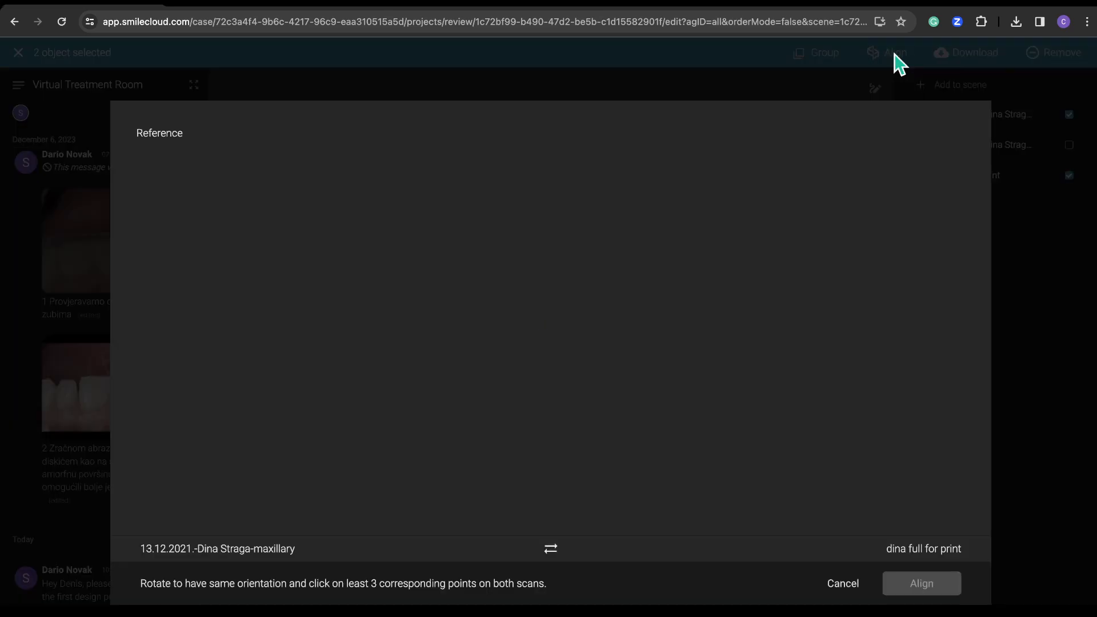
pyautogui.moveTo(394, 327); pyautogui.dragTo(391, 211)
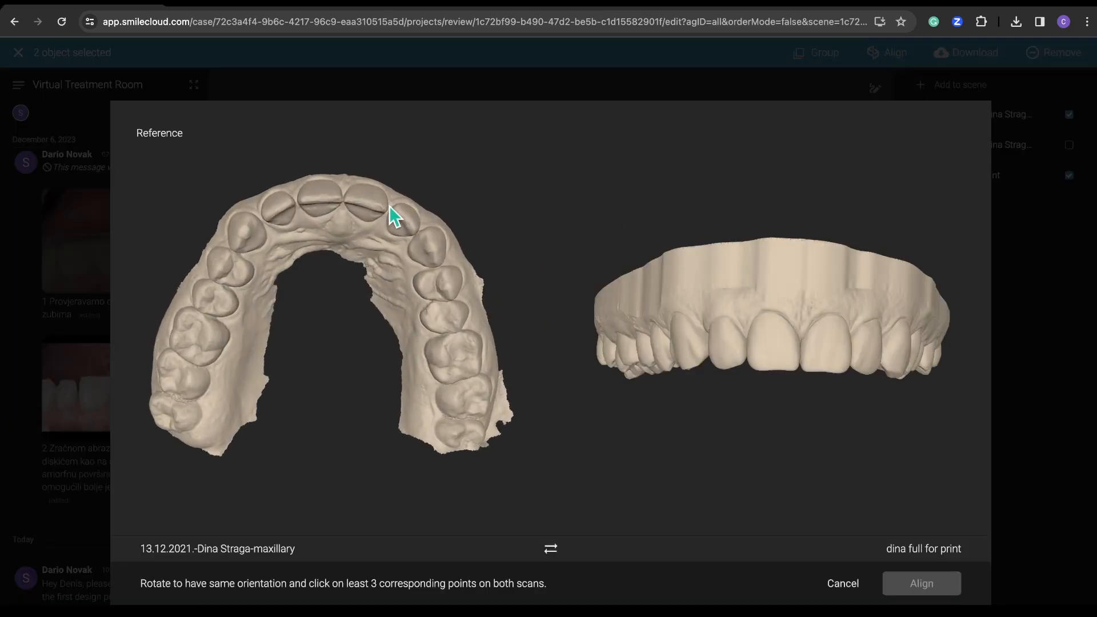
pyautogui.moveTo(803, 326); pyautogui.dragTo(802, 172)
pyautogui.moveTo(372, 240); pyautogui.dragTo(372, 213)
pyautogui.moveTo(762, 284); pyautogui.dragTo(762, 258)
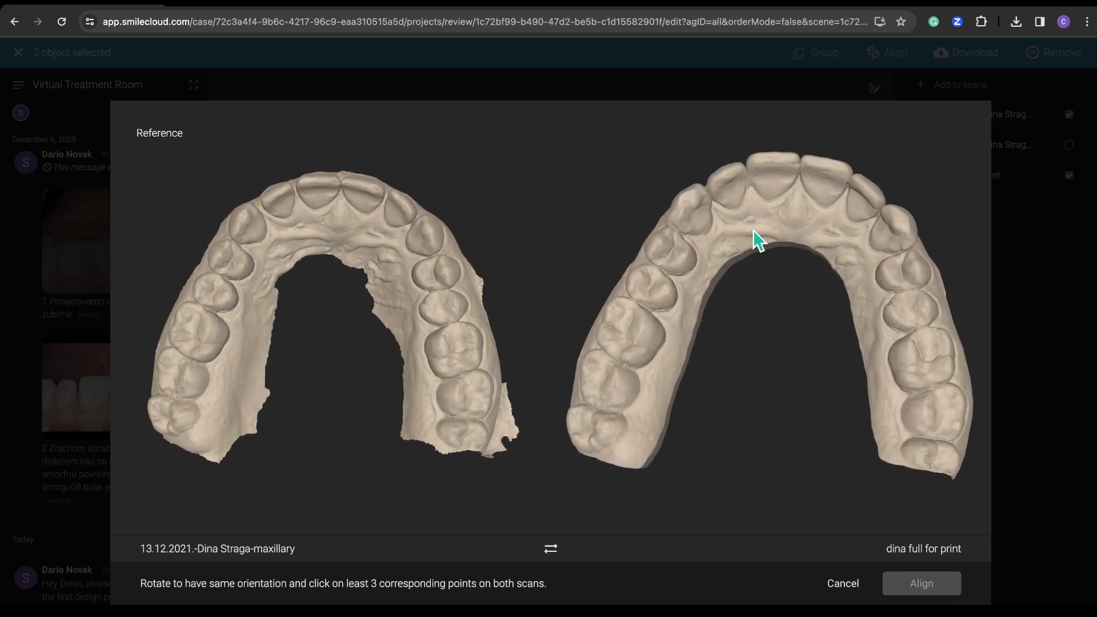
# Step: Mark four corresponding points on both arches, align them, check the cross-section overlay, and accept the alignment
pyautogui.scroll(3, 194, 418)
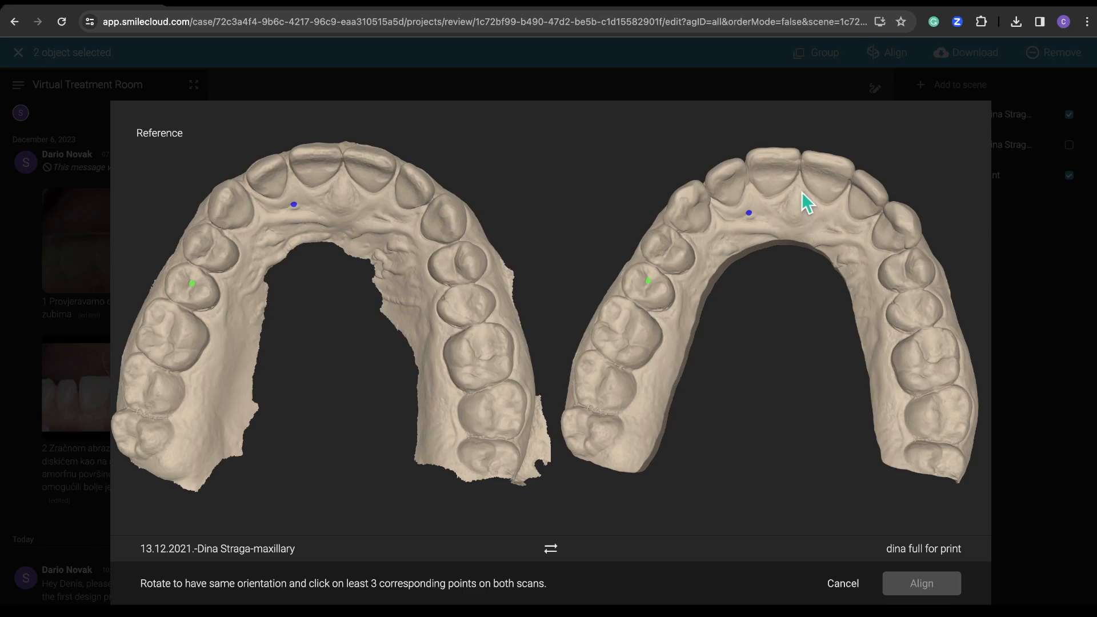
pyautogui.click(342, 174)
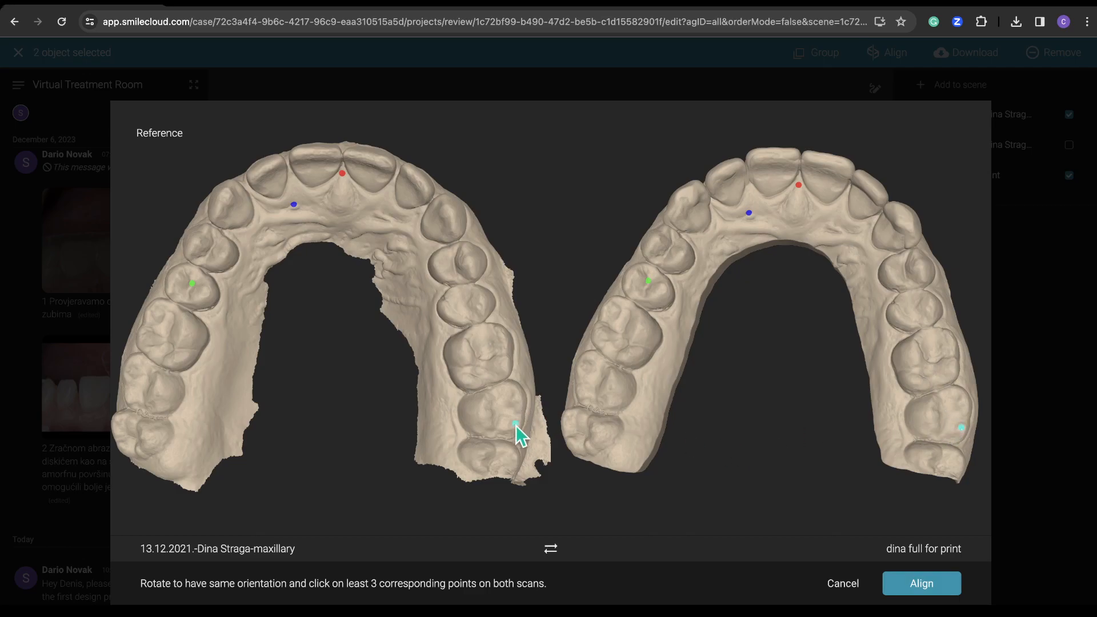
pyautogui.click(939, 587)
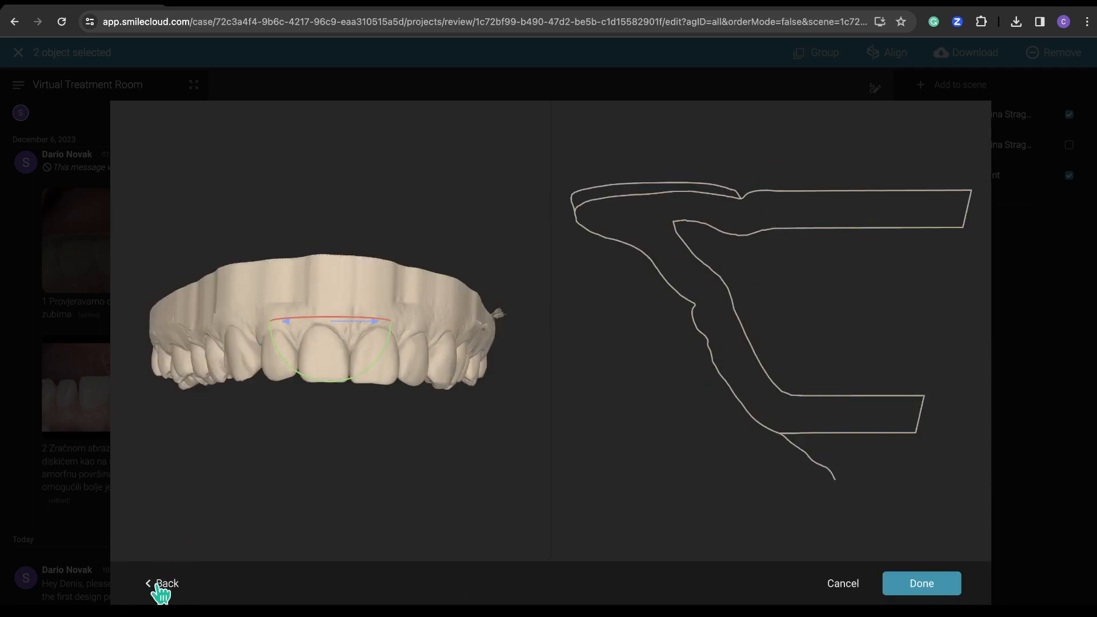
pyautogui.moveTo(480, 323); pyautogui.dragTo(477, 350)
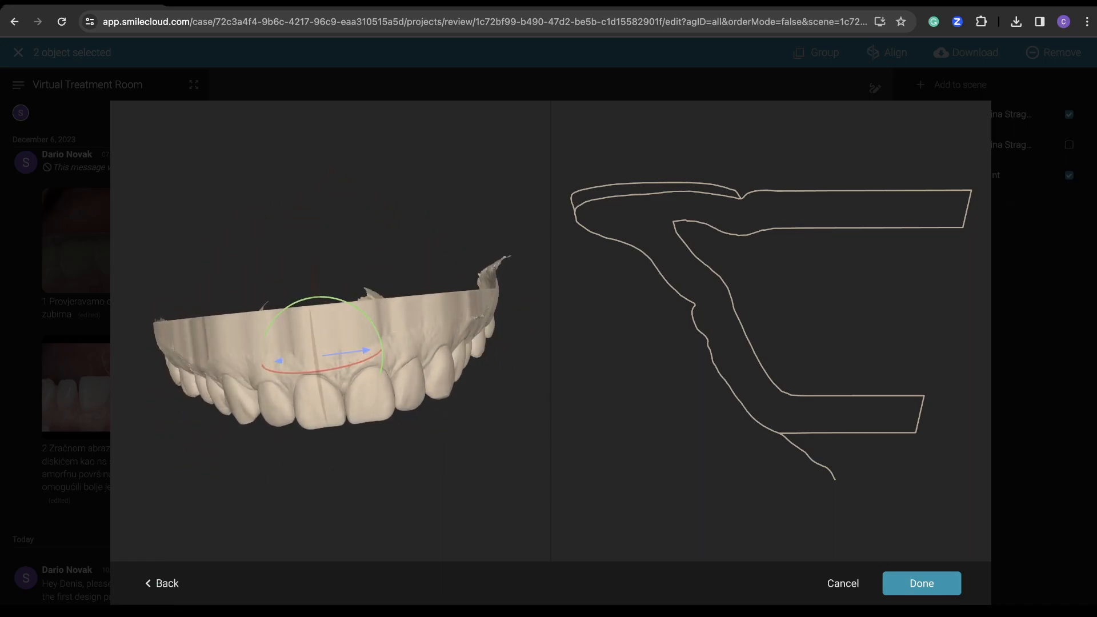
pyautogui.click(937, 589)
pyautogui.moveTo(684, 402); pyautogui.dragTo(644, 299)
# Step: Recolor the full print model light green in the review scene
pyautogui.moveTo(1050, 189)
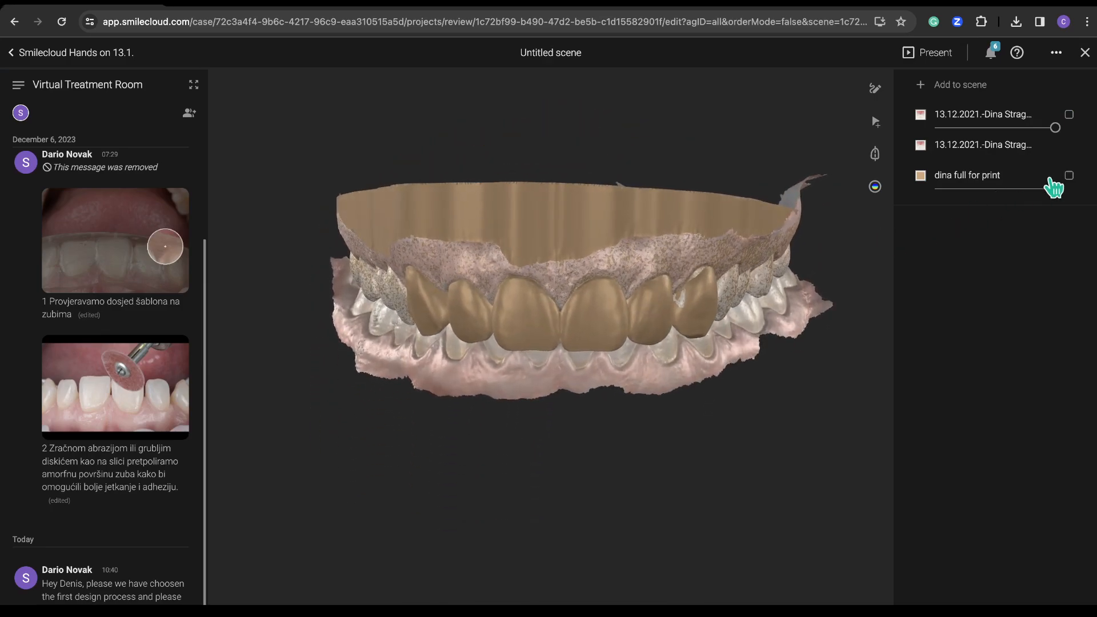
pyautogui.moveTo(1051, 190)
pyautogui.mouseDown()
pyautogui.moveTo(924, 188)
pyautogui.moveTo(1061, 196)
pyautogui.mouseUp()
pyautogui.click(921, 175)
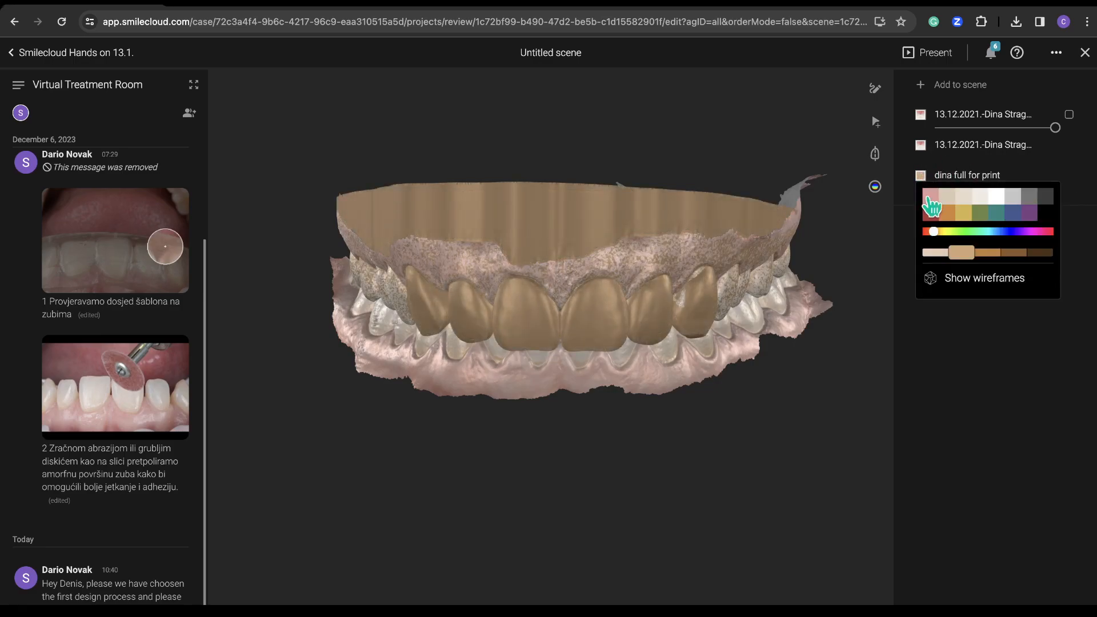
pyautogui.click(955, 231)
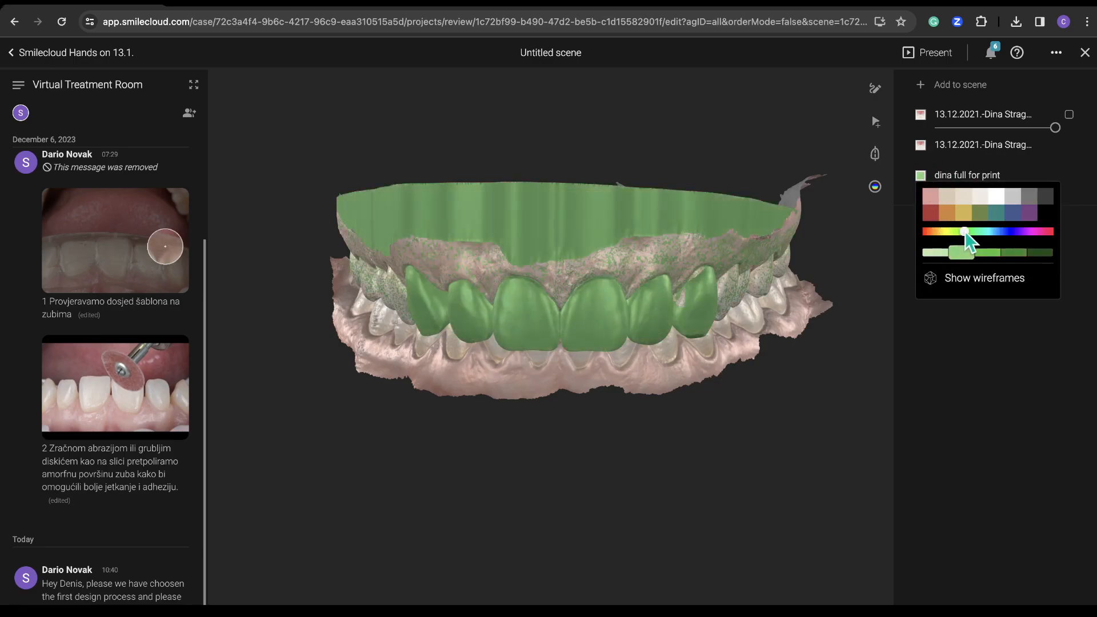
pyautogui.click(980, 414)
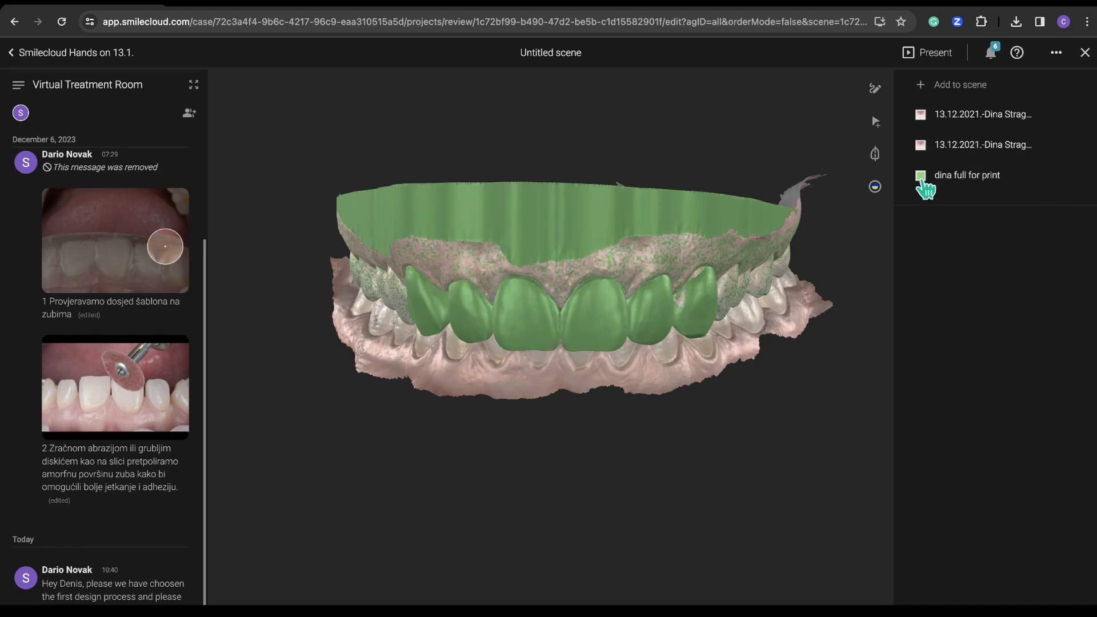
# Step: Show the green full print model as a wireframe over the scans
pyautogui.click(921, 177)
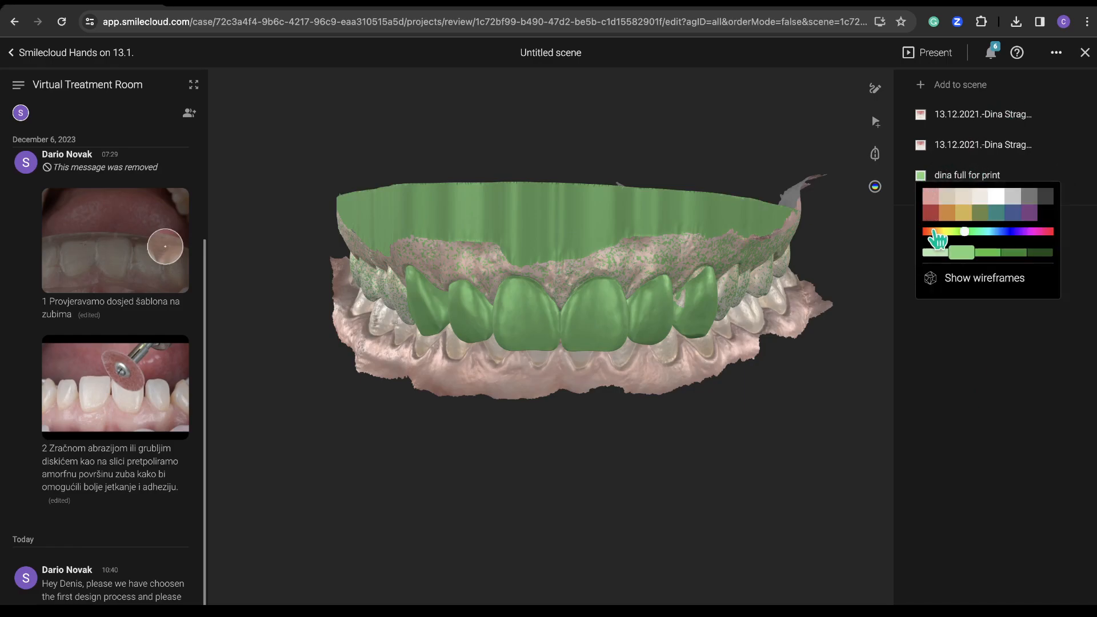
pyautogui.click(992, 292)
pyautogui.click(598, 462)
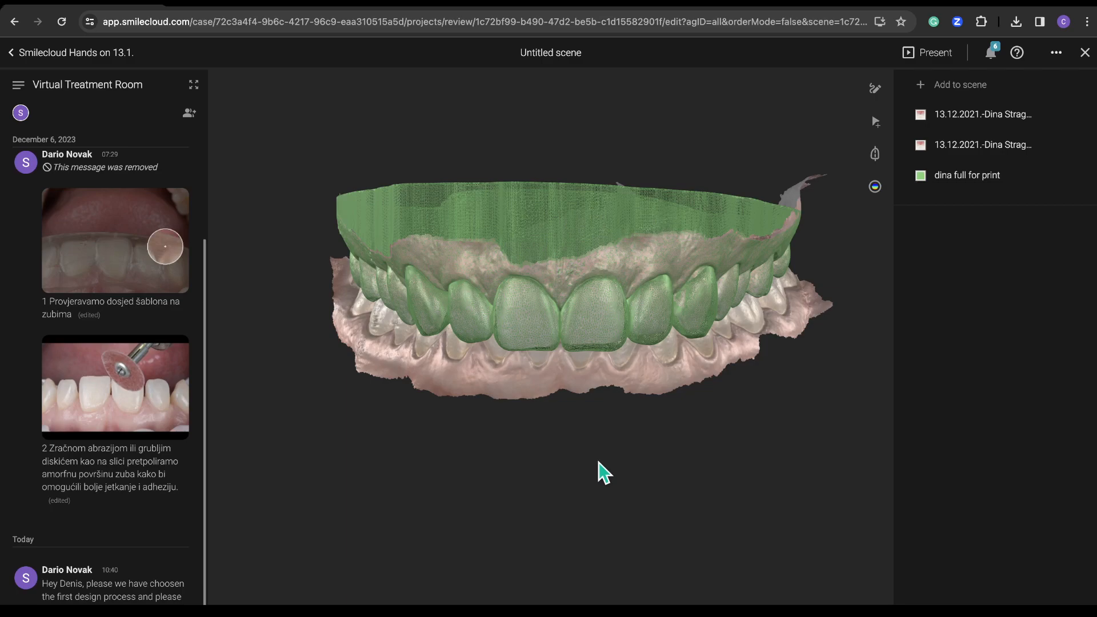
# Step: Present the scene full screen and rotate it to compare the wireframe design with the scanned teeth from the side
pyautogui.scroll(5, 599, 462)
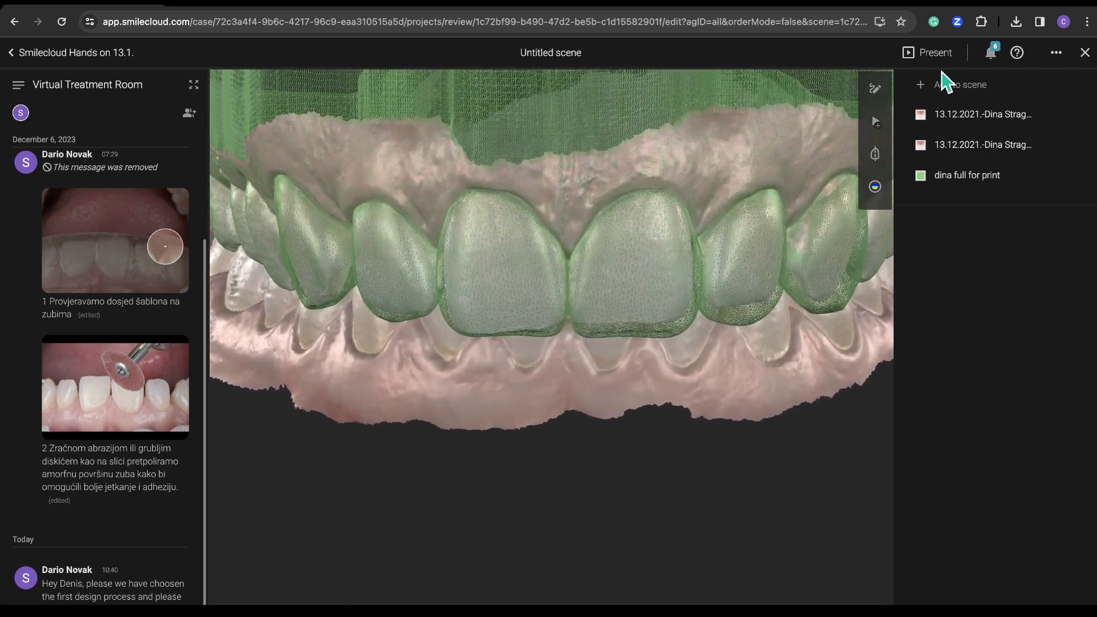
pyautogui.click(941, 54)
pyautogui.moveTo(636, 387); pyautogui.dragTo(416, 527)
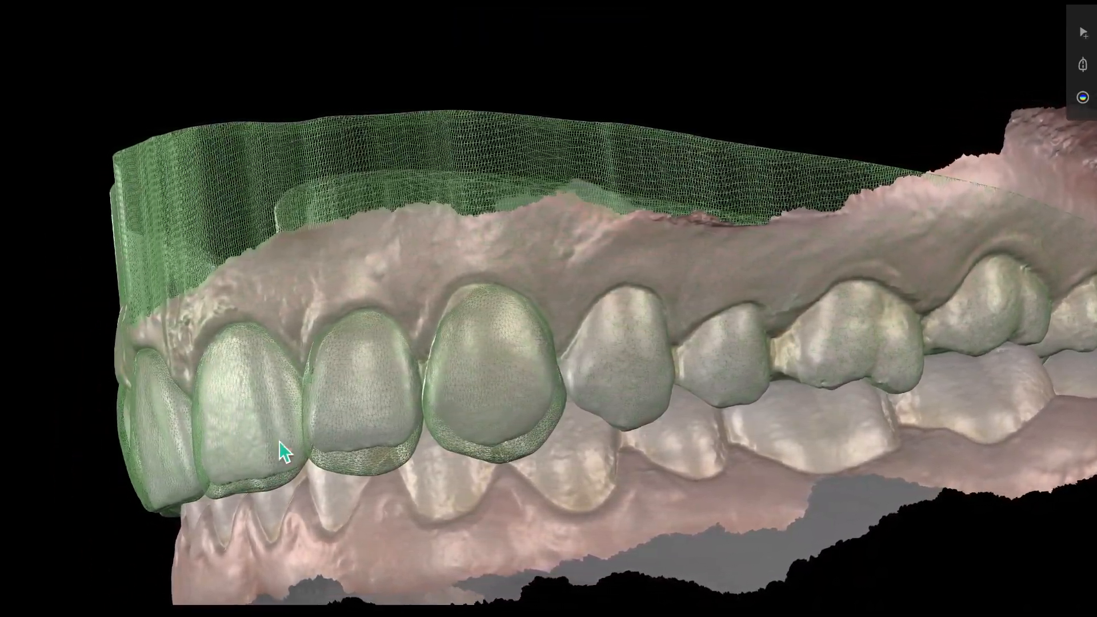
# Step: Leave the full-screen presentation and hide the lower jaw scan, keeping the upper scan and wireframe print model at full opacity
pyautogui.press('Escape')
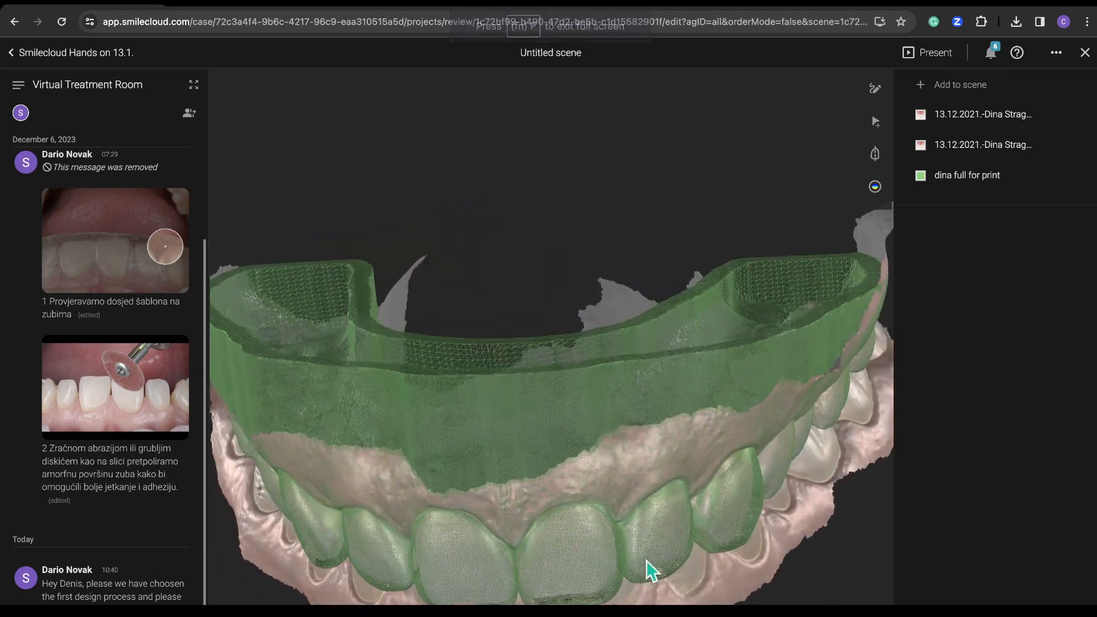
pyautogui.moveTo(649, 471); pyautogui.dragTo(577, 446)
pyautogui.moveTo(1059, 163)
pyautogui.moveTo(1056, 162); pyautogui.dragTo(926, 160)
pyautogui.moveTo(1052, 133)
pyautogui.moveTo(1036, 134); pyautogui.dragTo(1071, 143)
pyautogui.moveTo(941, 181)
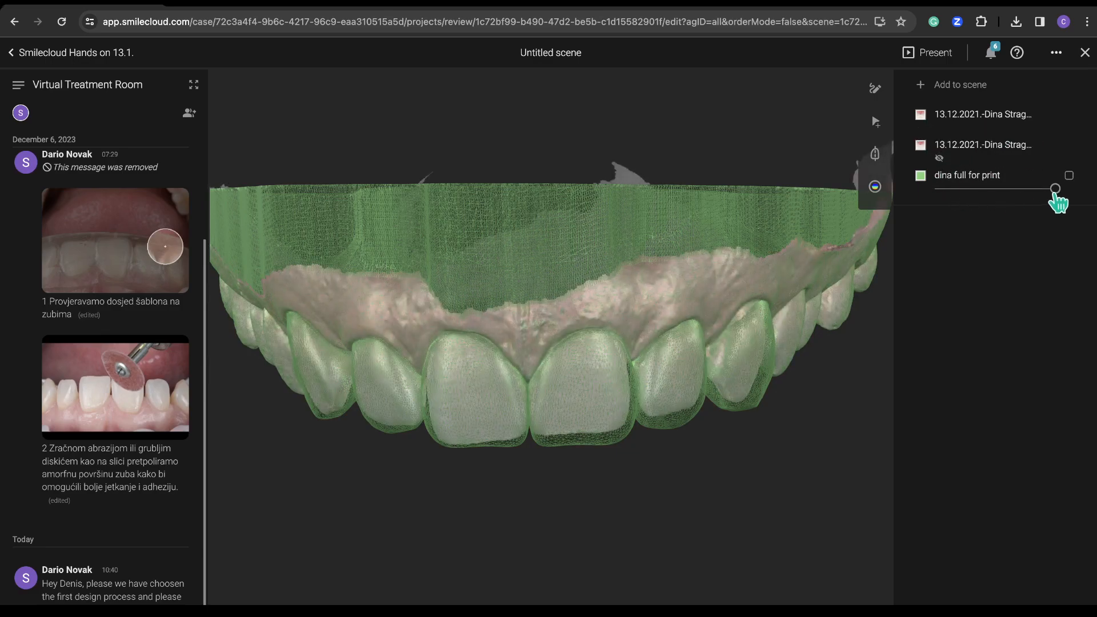
pyautogui.moveTo(1057, 191); pyautogui.dragTo(1080, 201)
# Step: Collapse the treatment room chat and position a vertical cross-section plane through the middle of the upper left central incisor
pyautogui.click(18, 85)
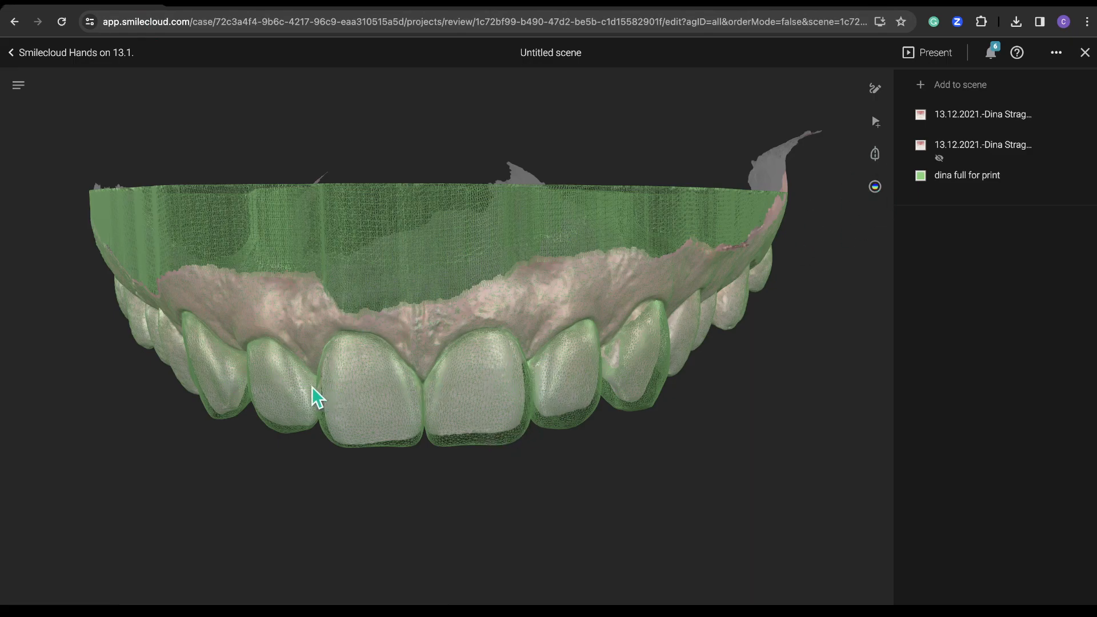
pyautogui.moveTo(377, 382); pyautogui.dragTo(408, 386)
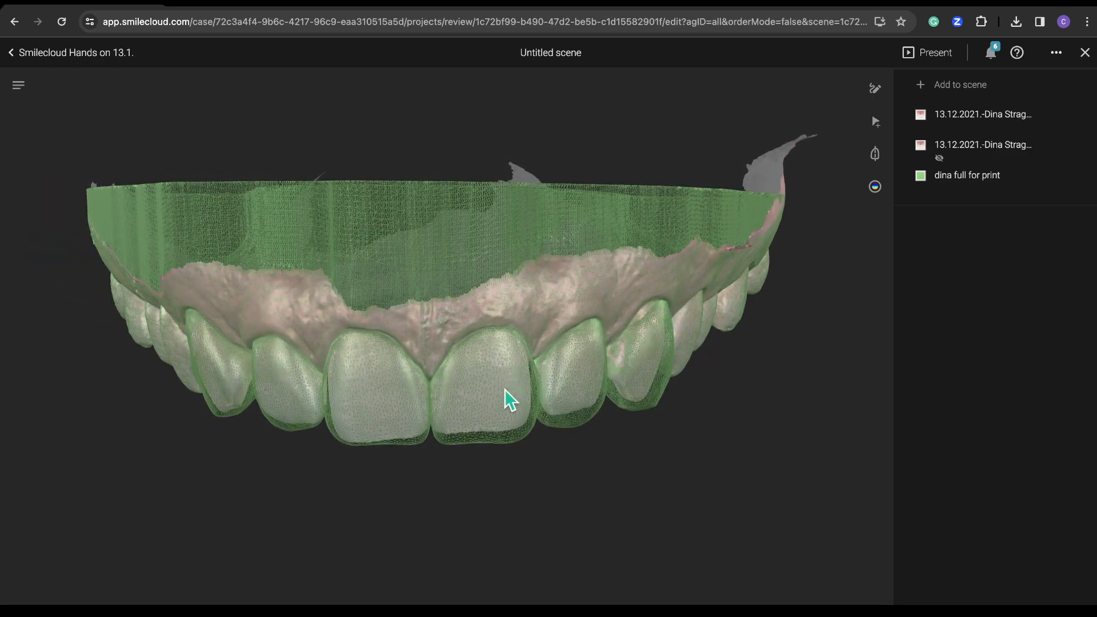
pyautogui.doubleClick(487, 424)
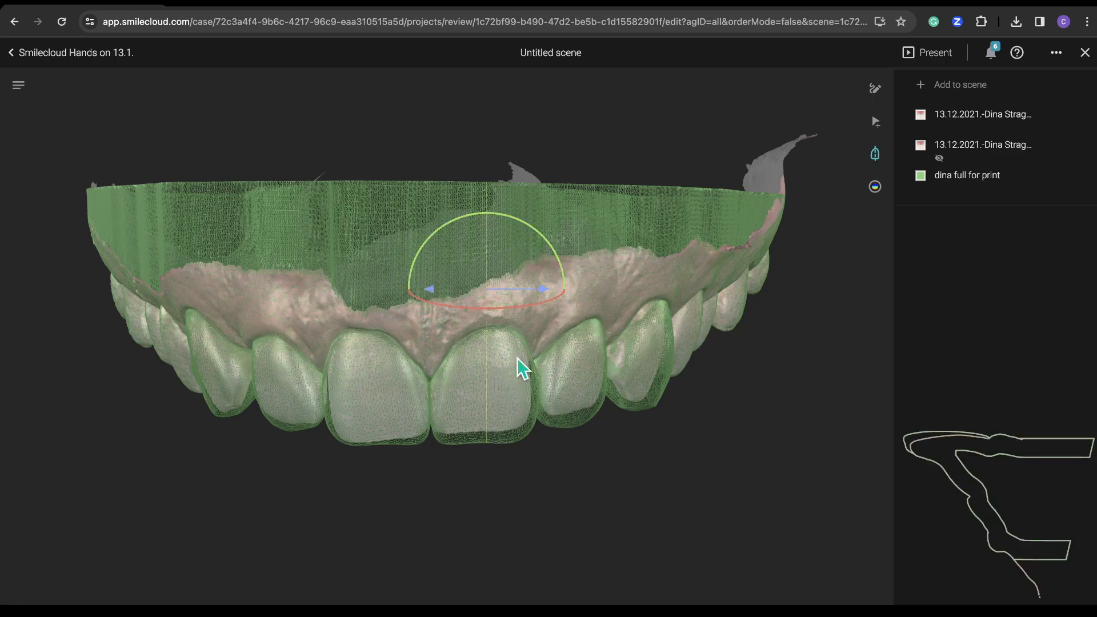
pyautogui.click(875, 159)
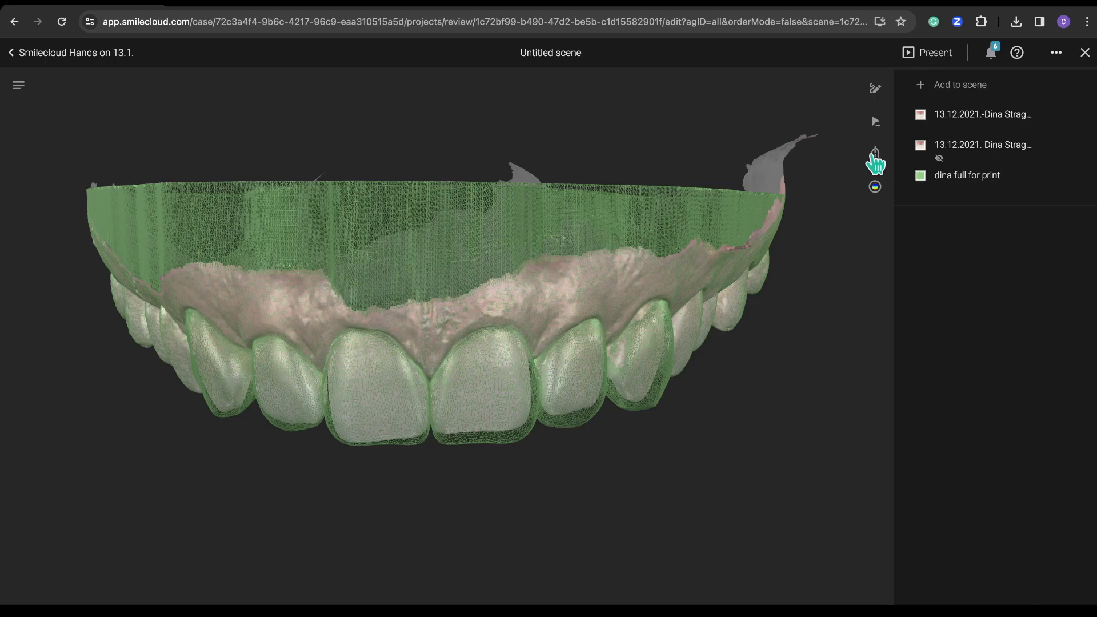
pyautogui.click(877, 159)
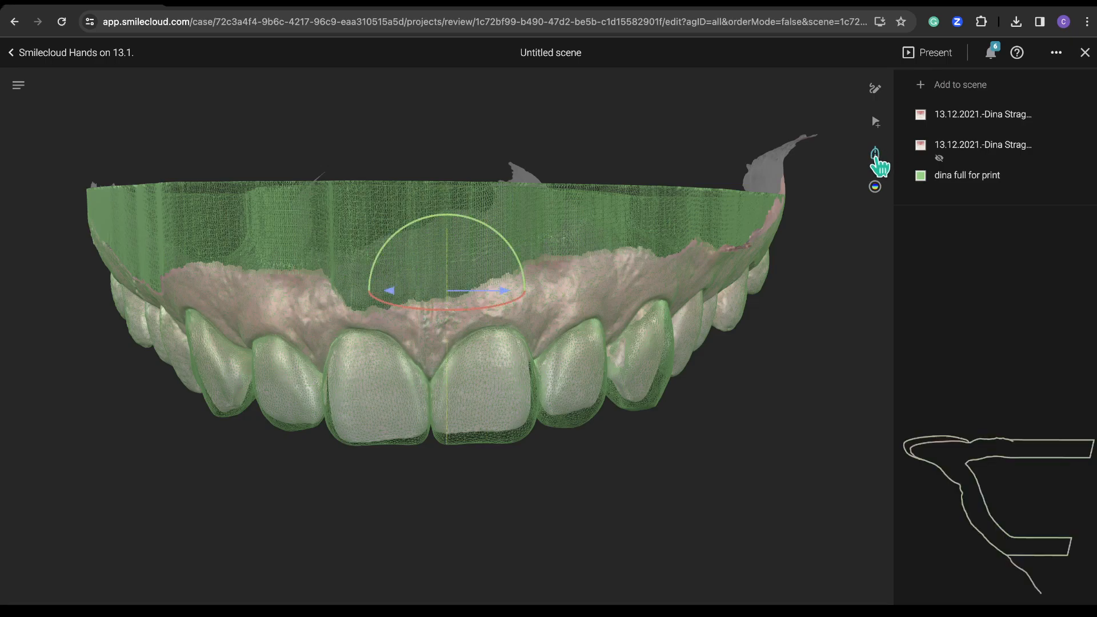
pyautogui.moveTo(486, 293); pyautogui.dragTo(454, 324)
pyautogui.moveTo(525, 314)
pyautogui.mouseDown()
pyautogui.moveTo(625, 302)
pyautogui.moveTo(527, 315)
pyautogui.mouseUp()
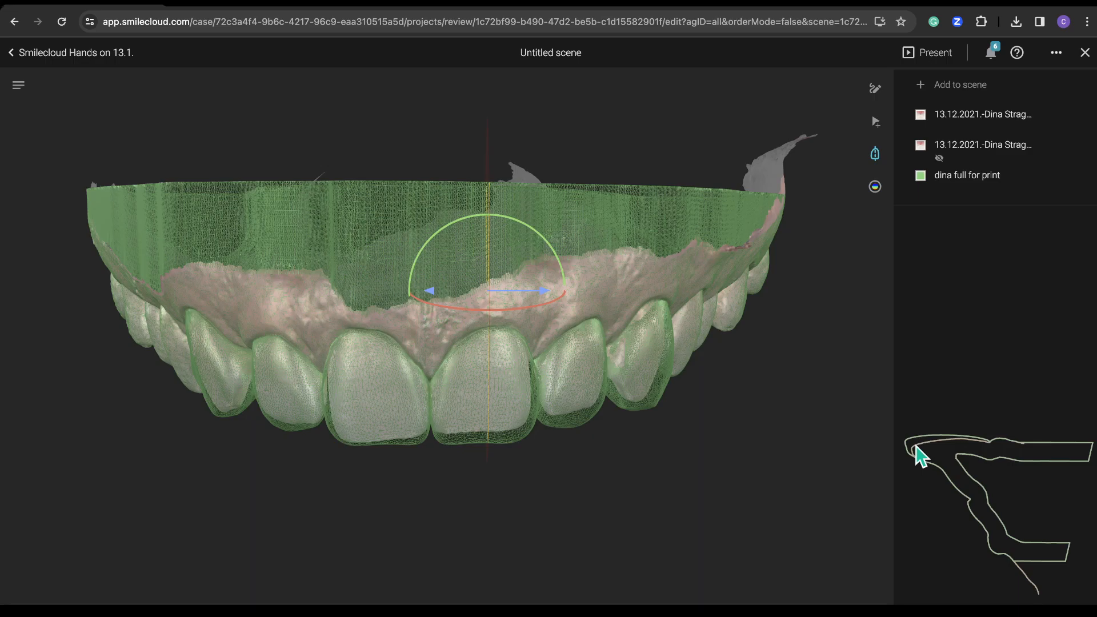
# Step: Measure the gaps between the scan and design outlines in the enlarged cross-section, at the incisal edge, along the facial surface and near the gumline
pyautogui.click(1088, 382)
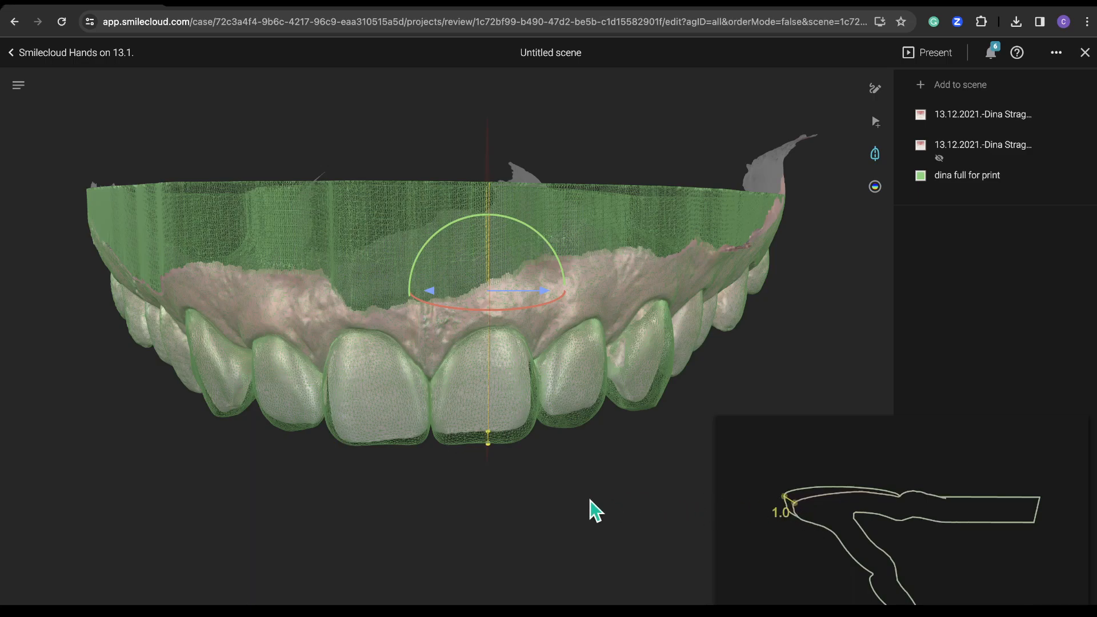
pyautogui.scroll(10, 594, 511)
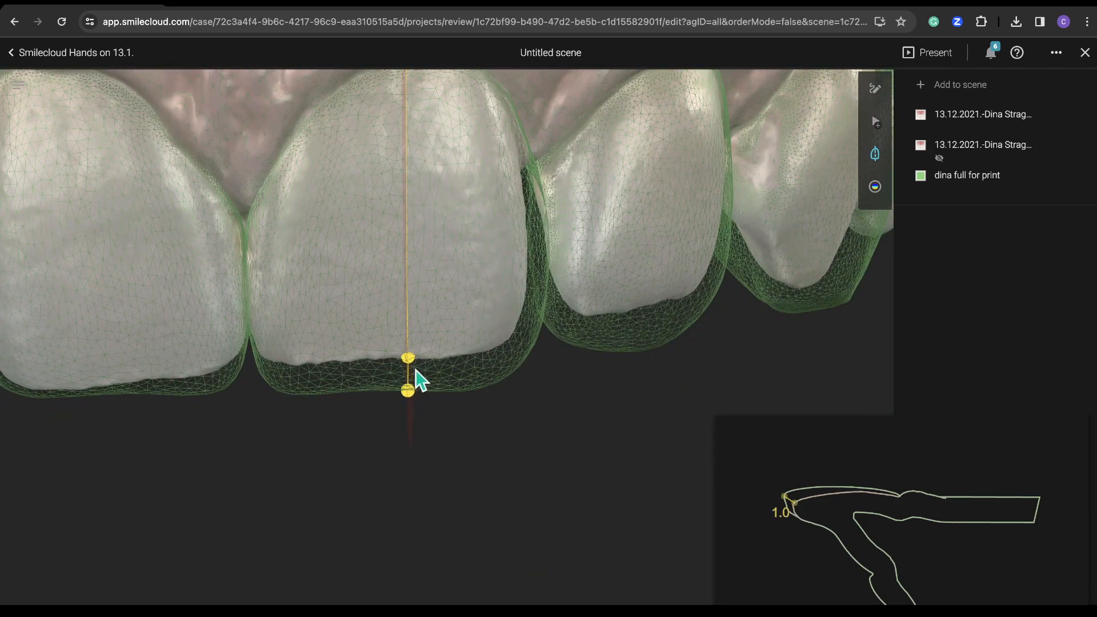
pyautogui.click(835, 489)
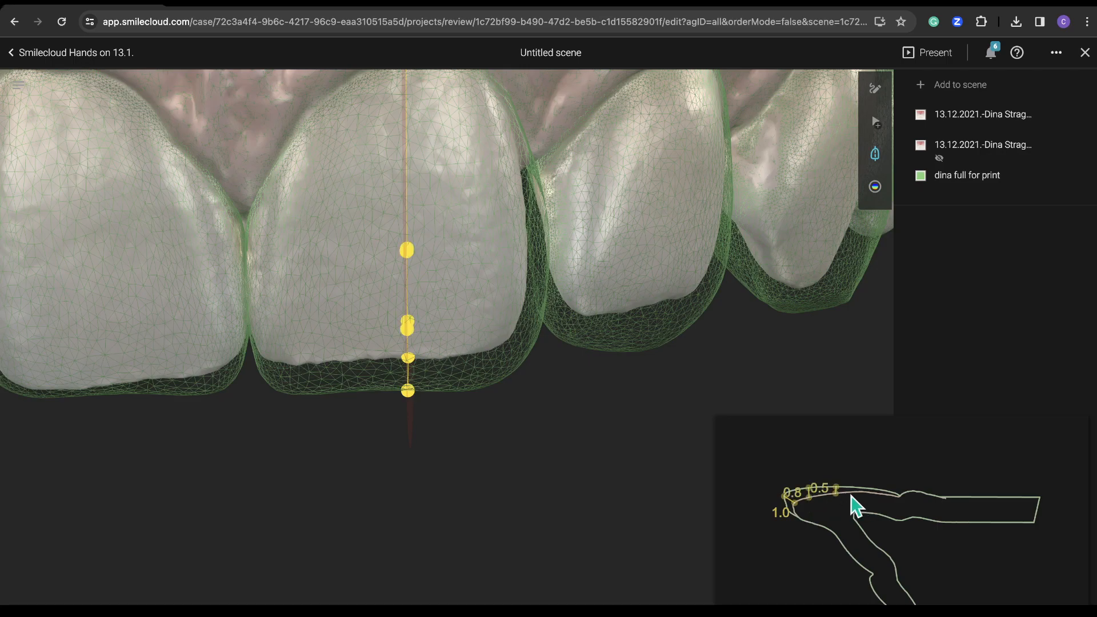
pyautogui.click(897, 495)
pyautogui.moveTo(445, 271); pyautogui.dragTo(445, 352, button='right')
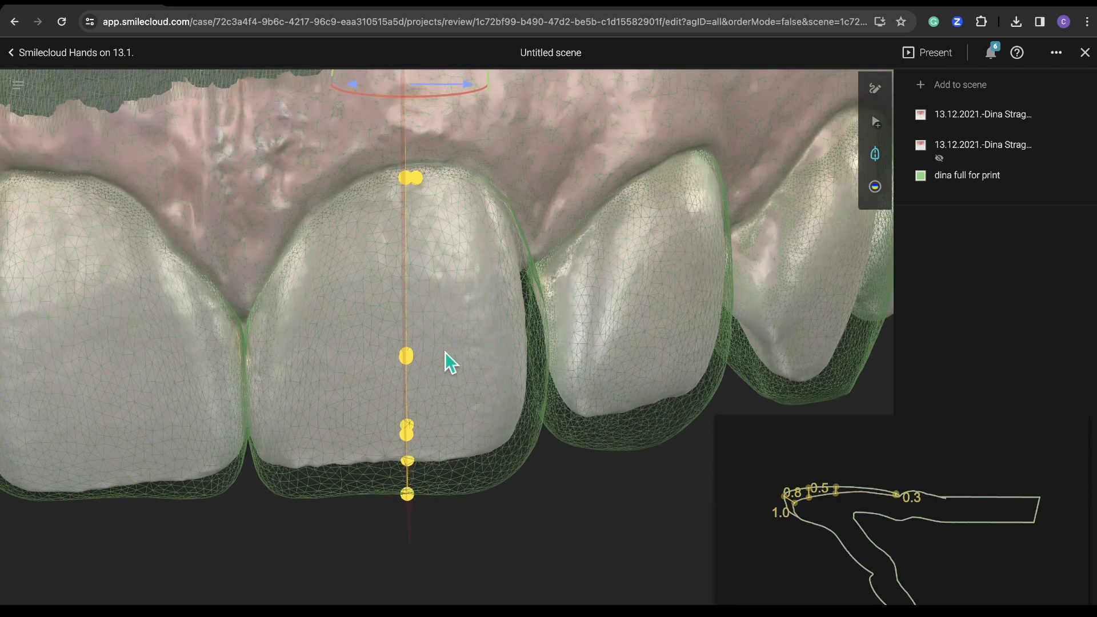
# Step: Move the cross-section plane toward the midline side of the central incisor, inspect the outlines there, and turn the cross-section off
pyautogui.moveTo(466, 96); pyautogui.dragTo(180, 243)
pyautogui.click(347, 265)
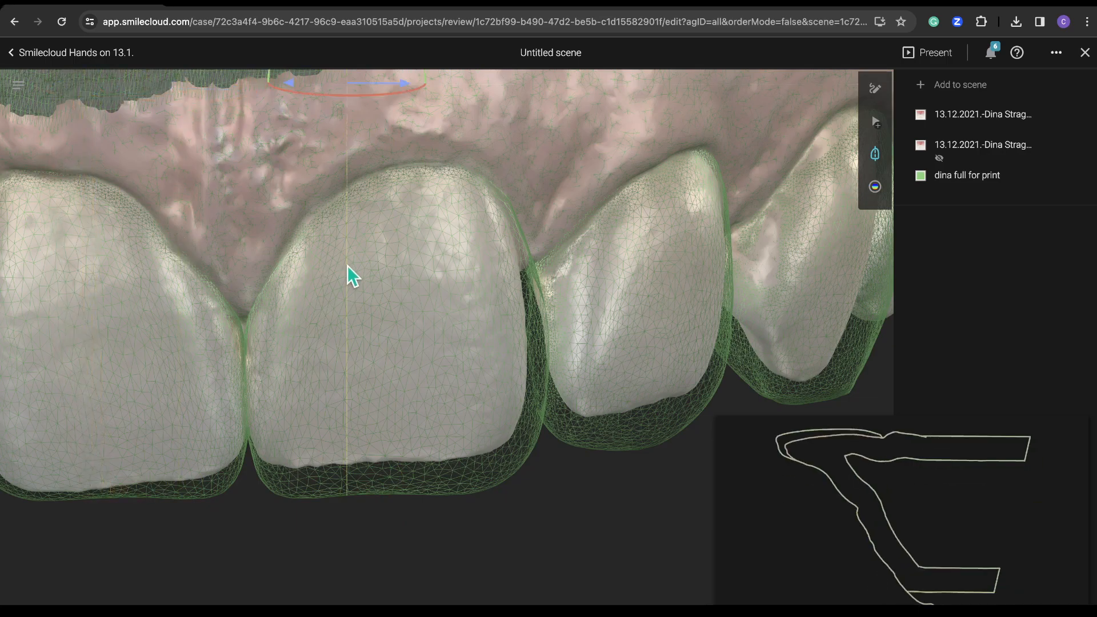
pyautogui.scroll(-3, 347, 266)
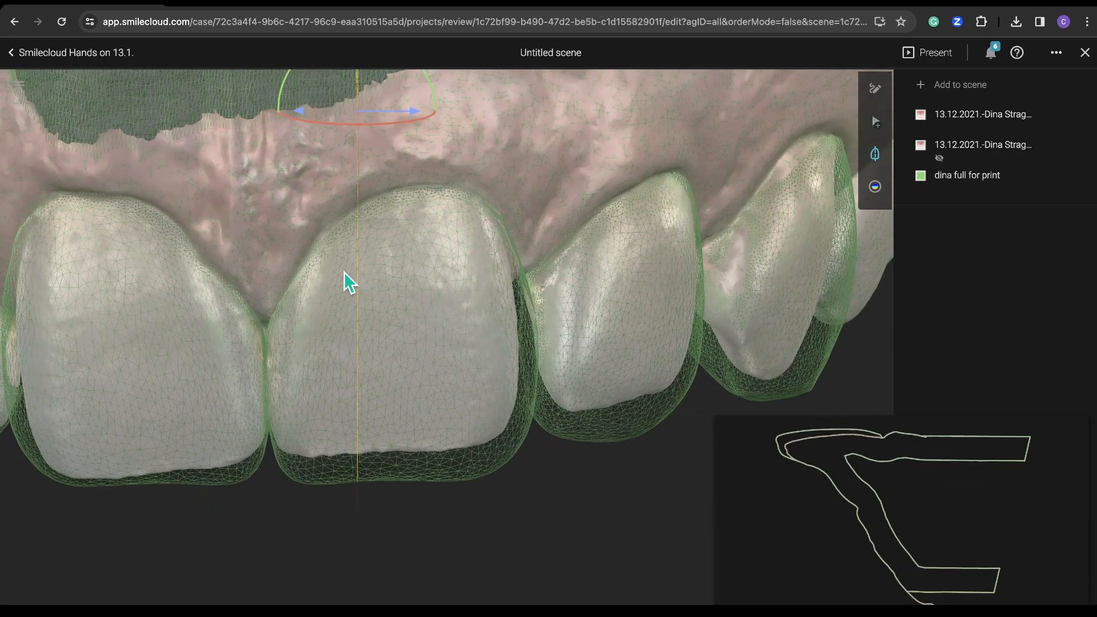
pyautogui.scroll(-1, 345, 270)
pyautogui.scroll(-5, 346, 266)
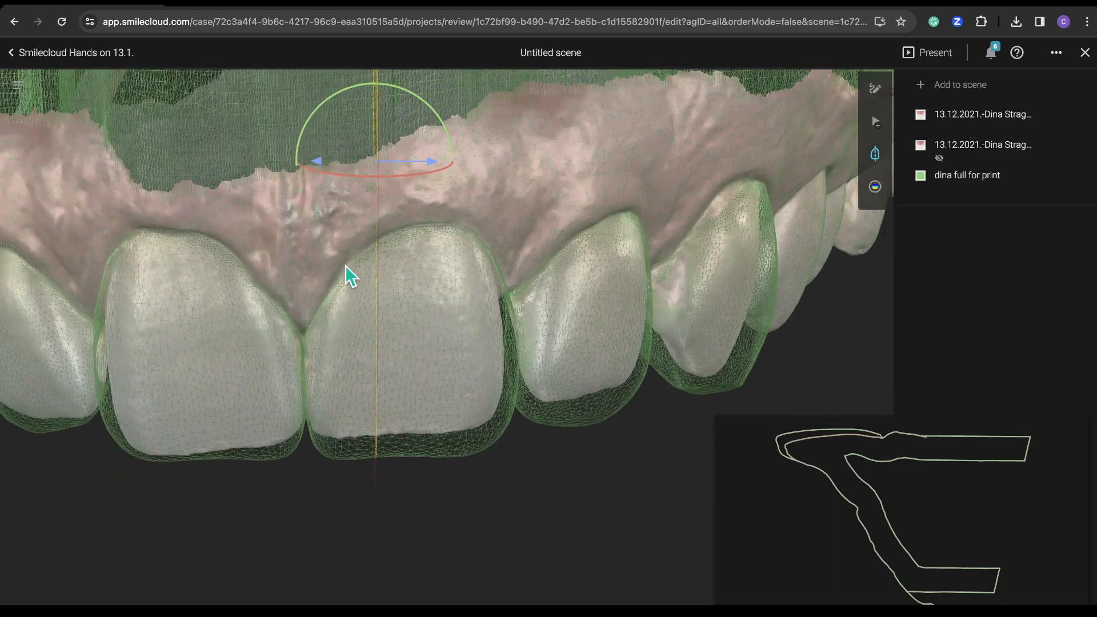
pyautogui.scroll(-3, 346, 266)
pyautogui.moveTo(468, 458); pyautogui.dragTo(478, 431)
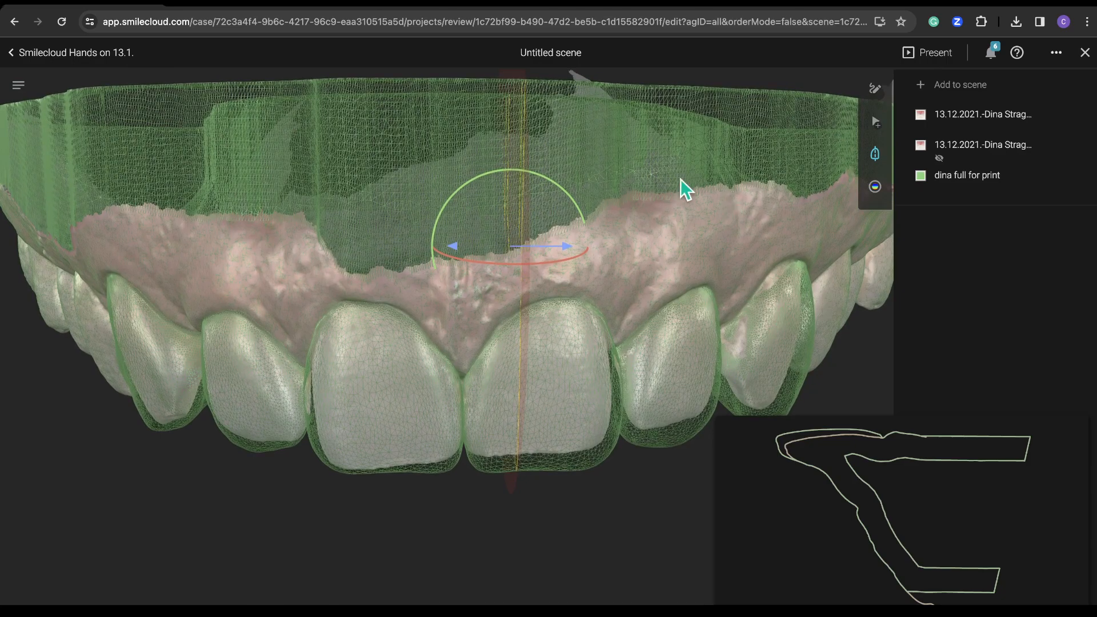
pyautogui.click(875, 153)
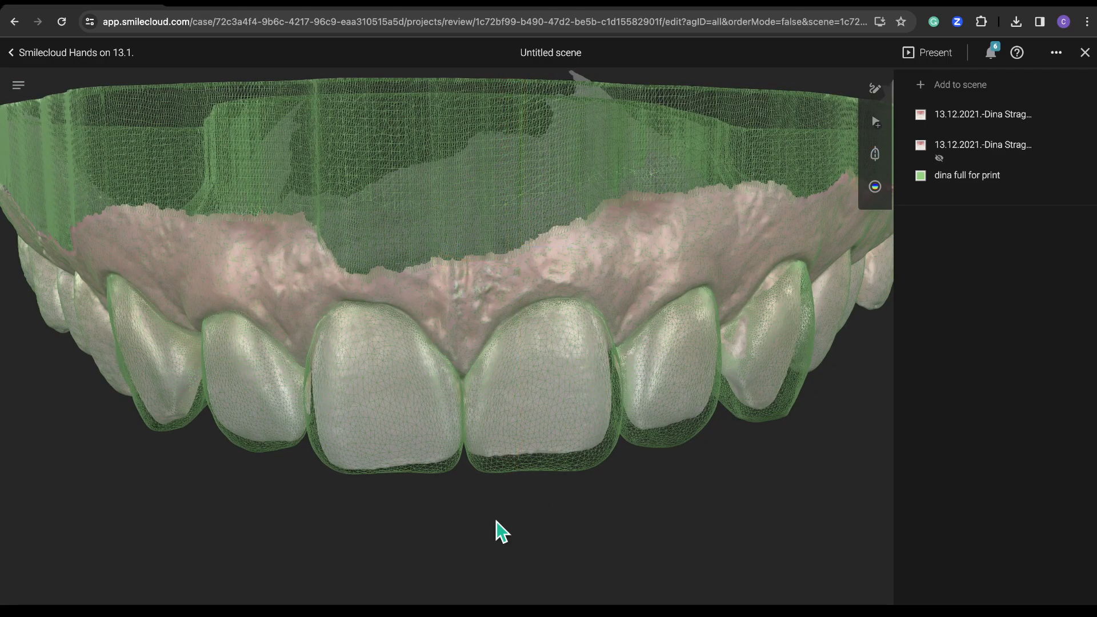
# Step: Reopen the treatment room chat at the wax-up request and rotate the model to review the design against it
pyautogui.moveTo(506, 532); pyautogui.dragTo(535, 535)
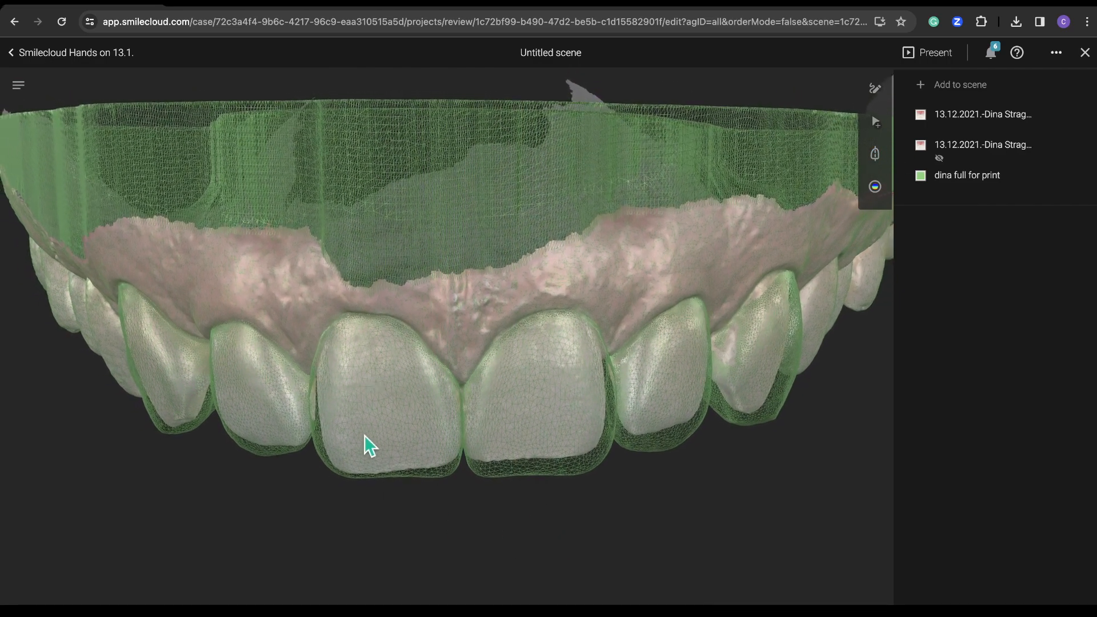
pyautogui.click(13, 71)
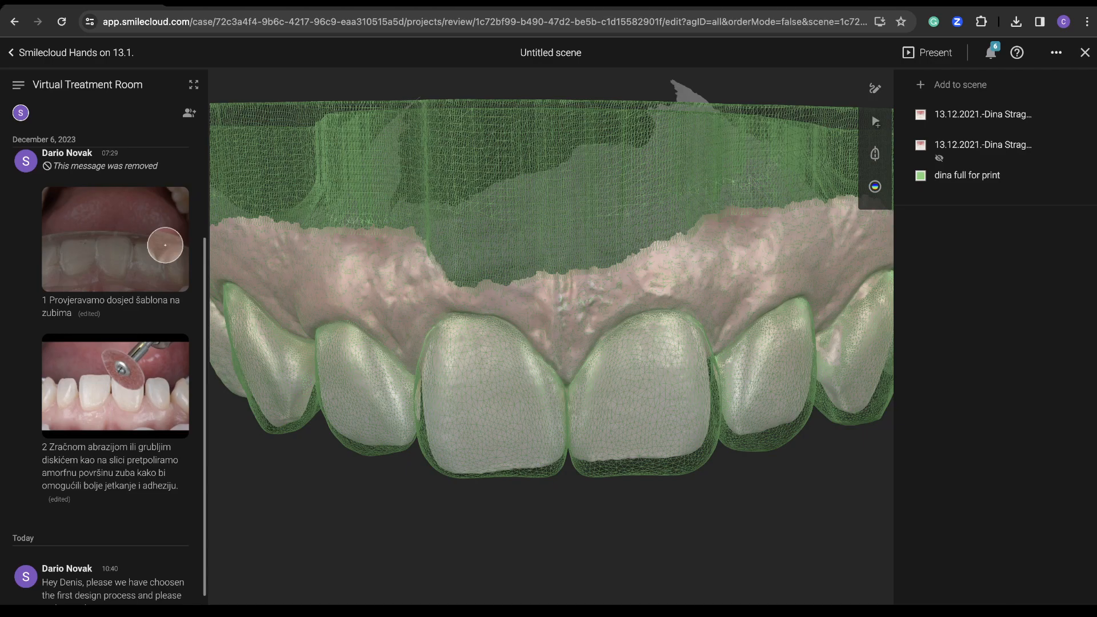
pyautogui.scroll(-1, 113, 376)
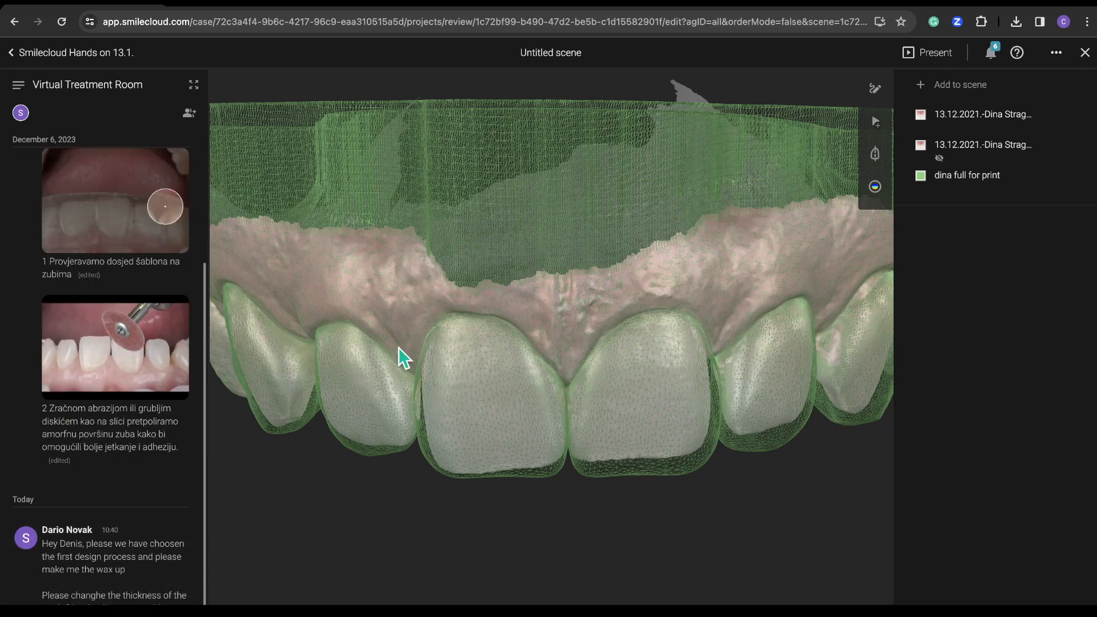
pyautogui.moveTo(511, 247)
pyautogui.mouseDown()
pyautogui.moveTo(507, 284)
pyautogui.moveTo(507, 252)
pyautogui.mouseUp()
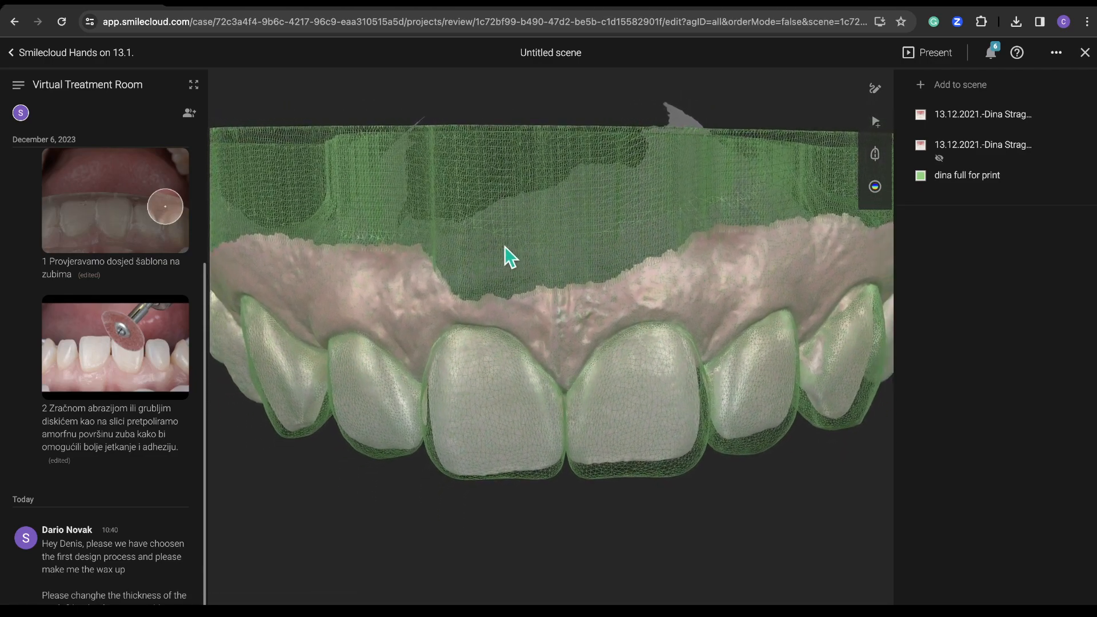
pyautogui.moveTo(502, 252); pyautogui.dragTo(607, 465)
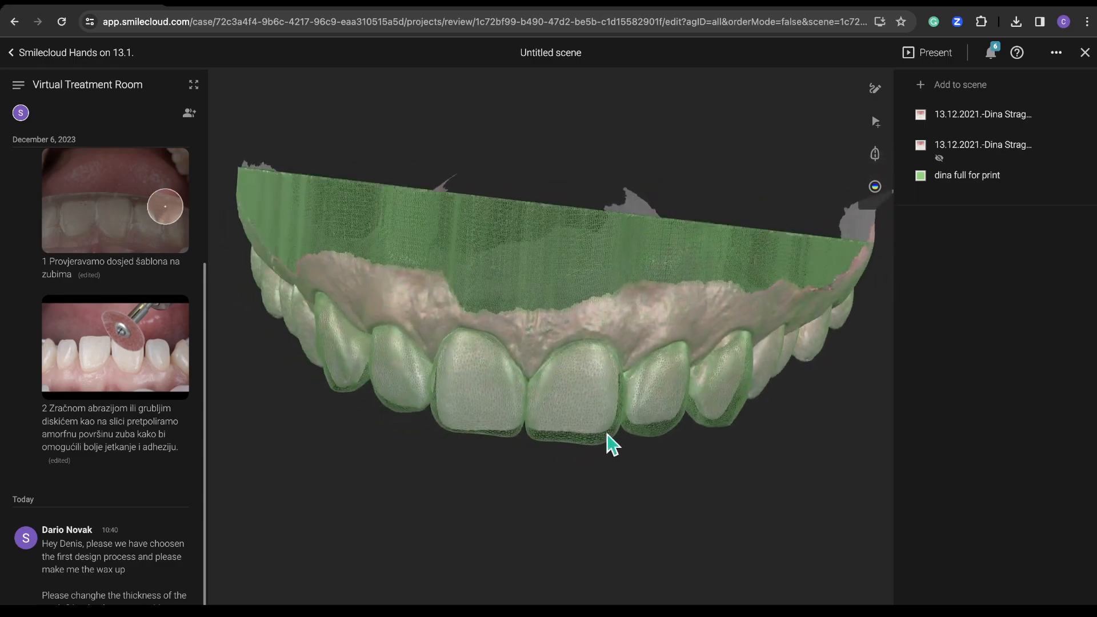
pyautogui.moveTo(607, 453); pyautogui.dragTo(649, 216)
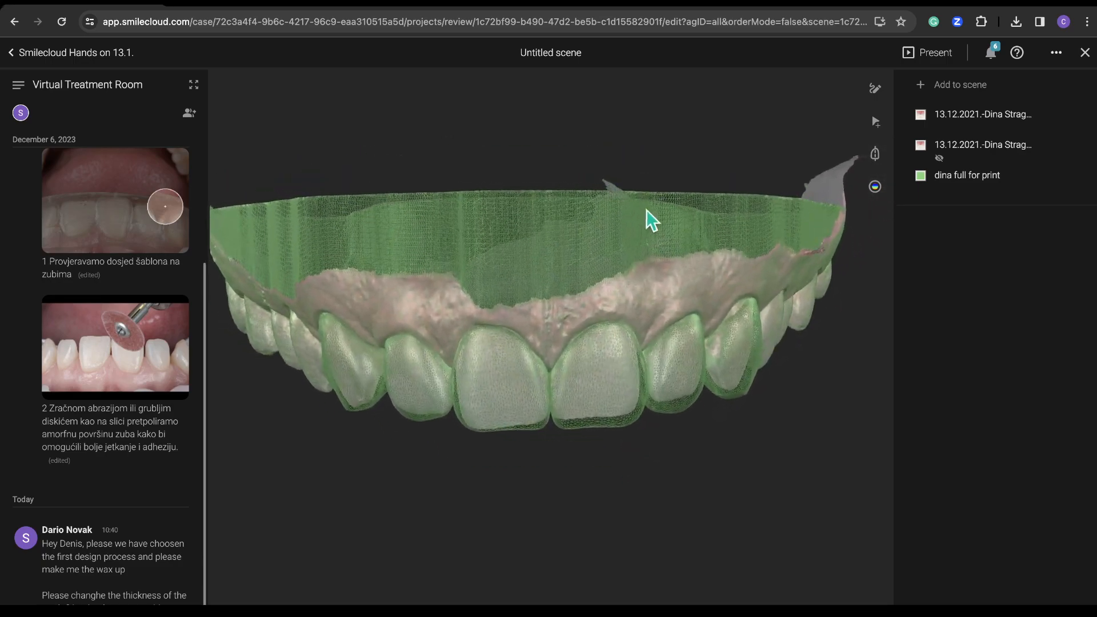
# Step: Rename the review scene as "Design with starting review" and close the scene editor
pyautogui.click(565, 56)
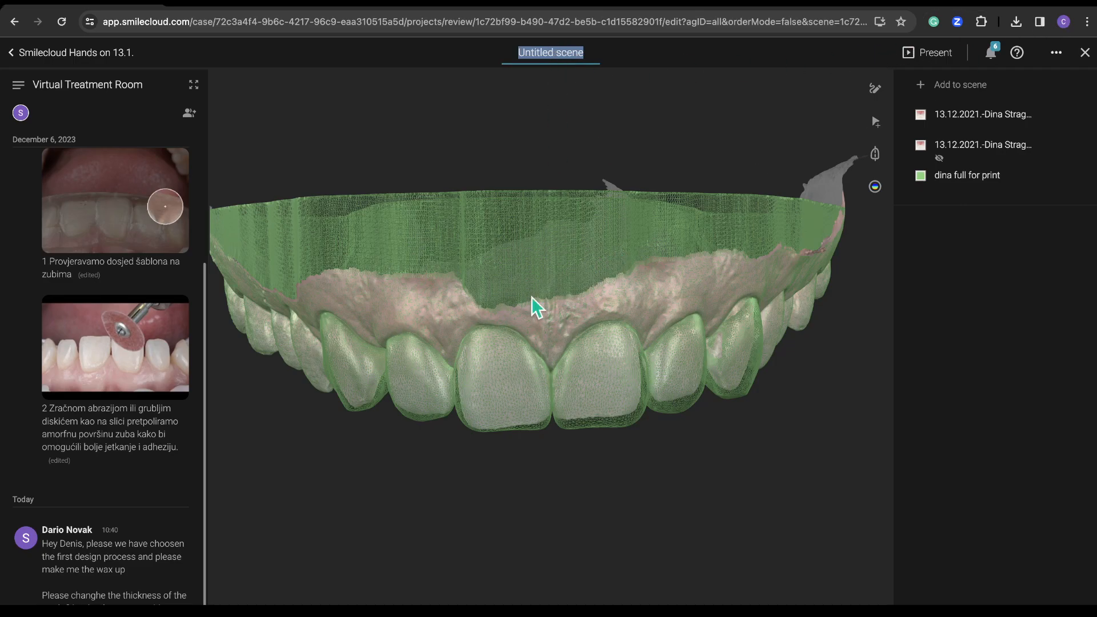
pyautogui.write('Design')
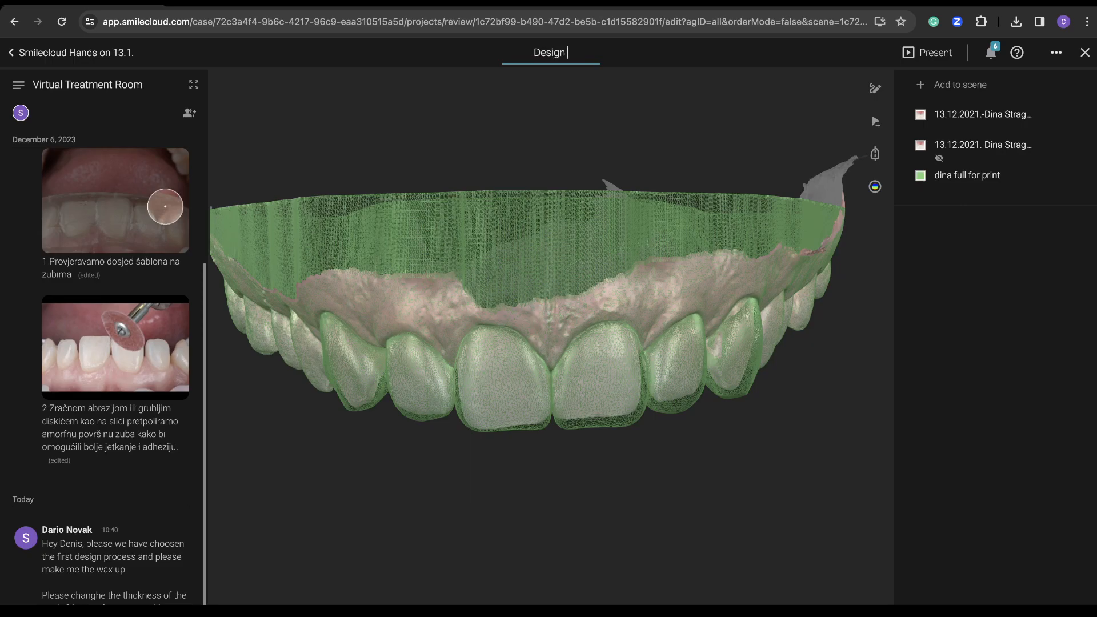
pyautogui.write(' wtih starting review')
pyautogui.press('Return')
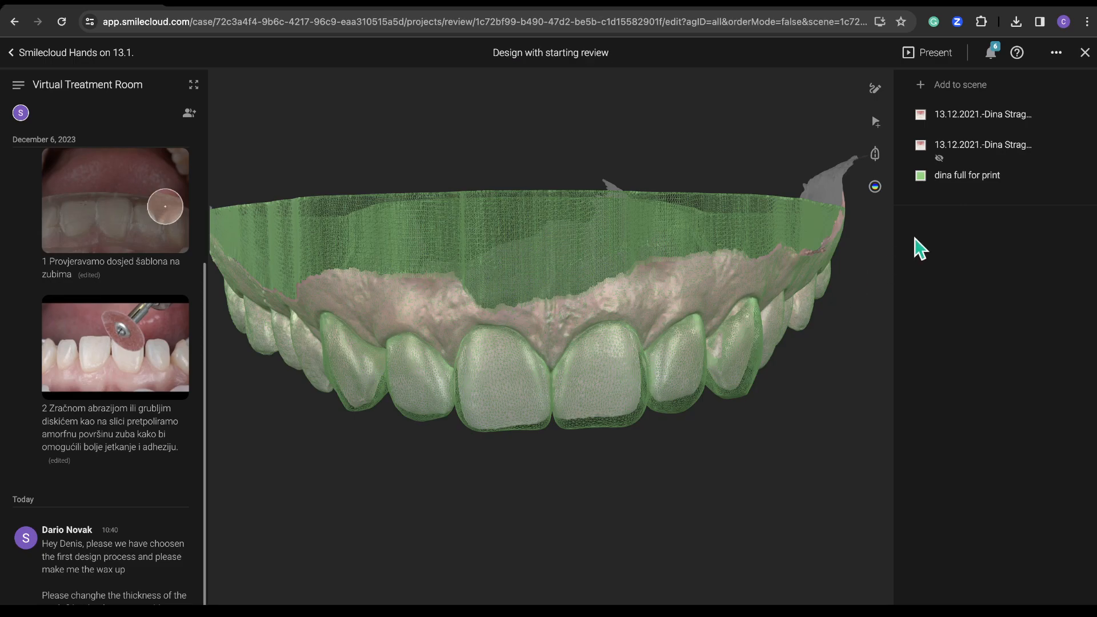
pyautogui.click(1084, 53)
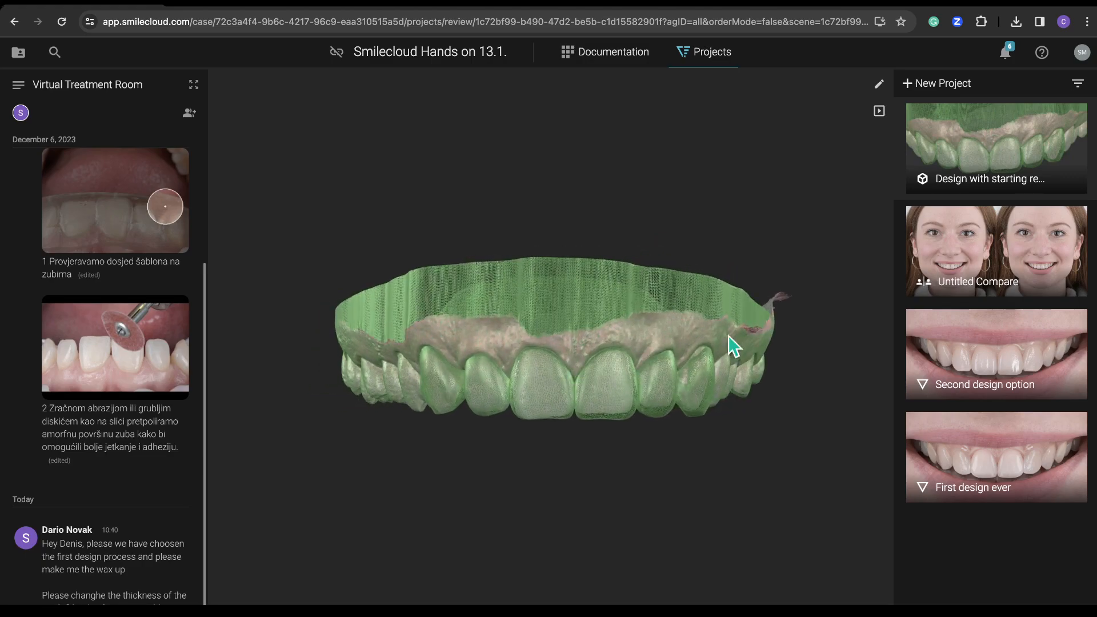
# Step: Browse the clinical photos in the case documentation with the chat collapsed, and open the Untitled Compare project
pyautogui.click(611, 57)
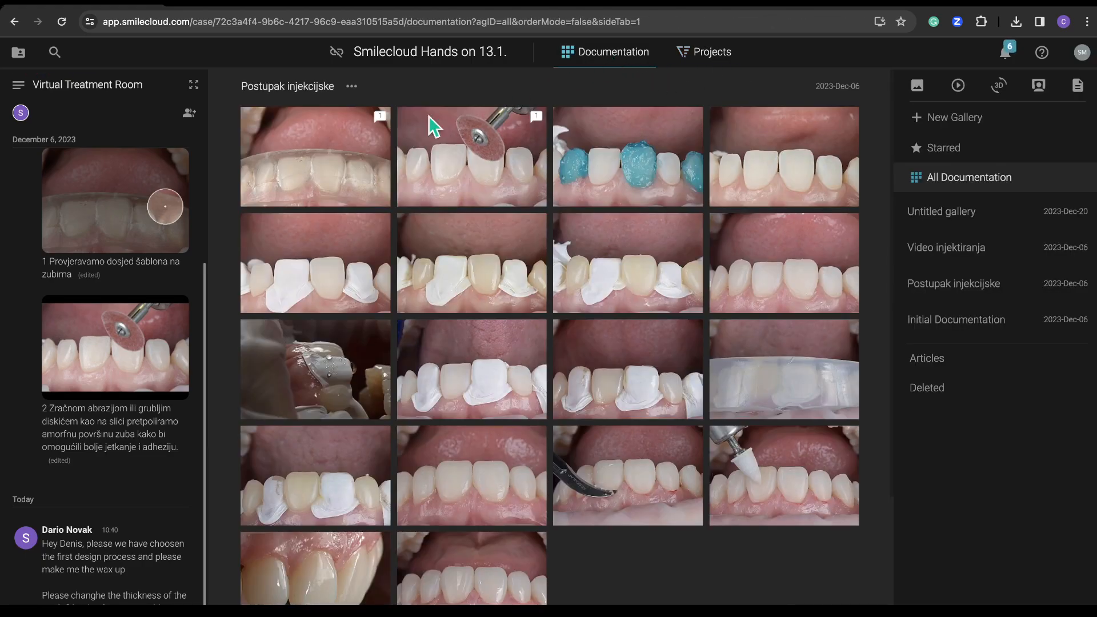
pyautogui.click(18, 86)
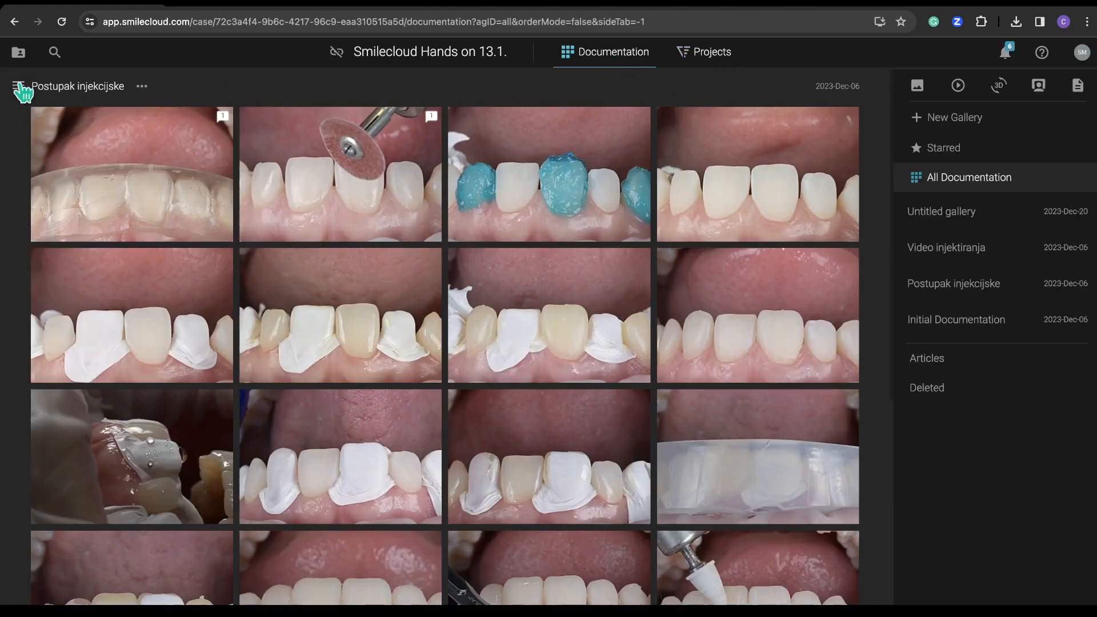
pyautogui.scroll(-8, 551, 360)
pyautogui.scroll(5, 551, 360)
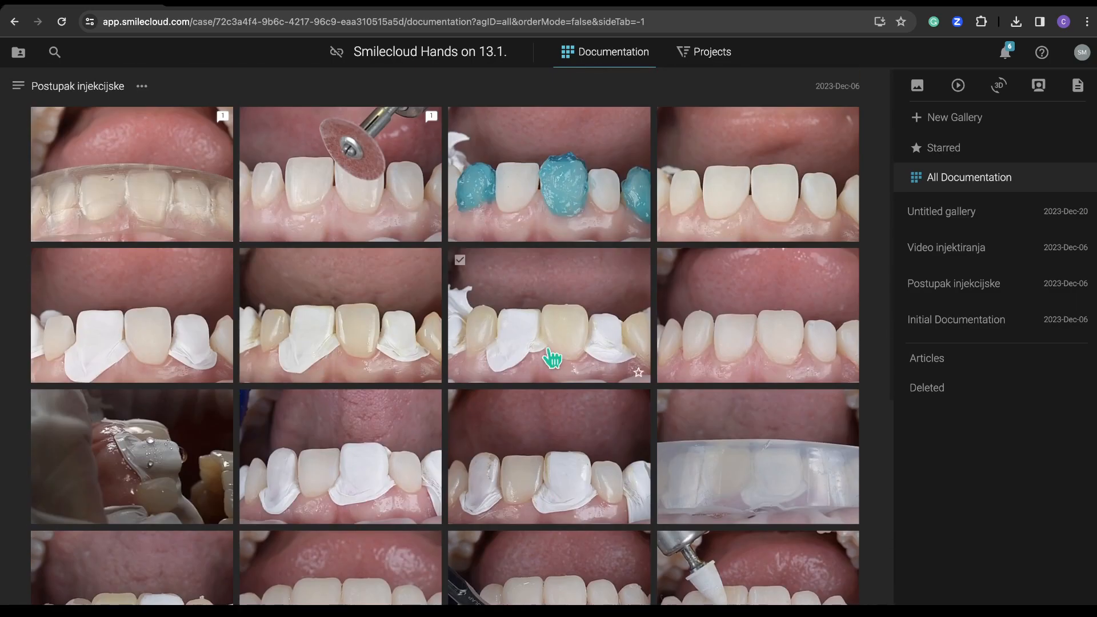
pyautogui.click(715, 52)
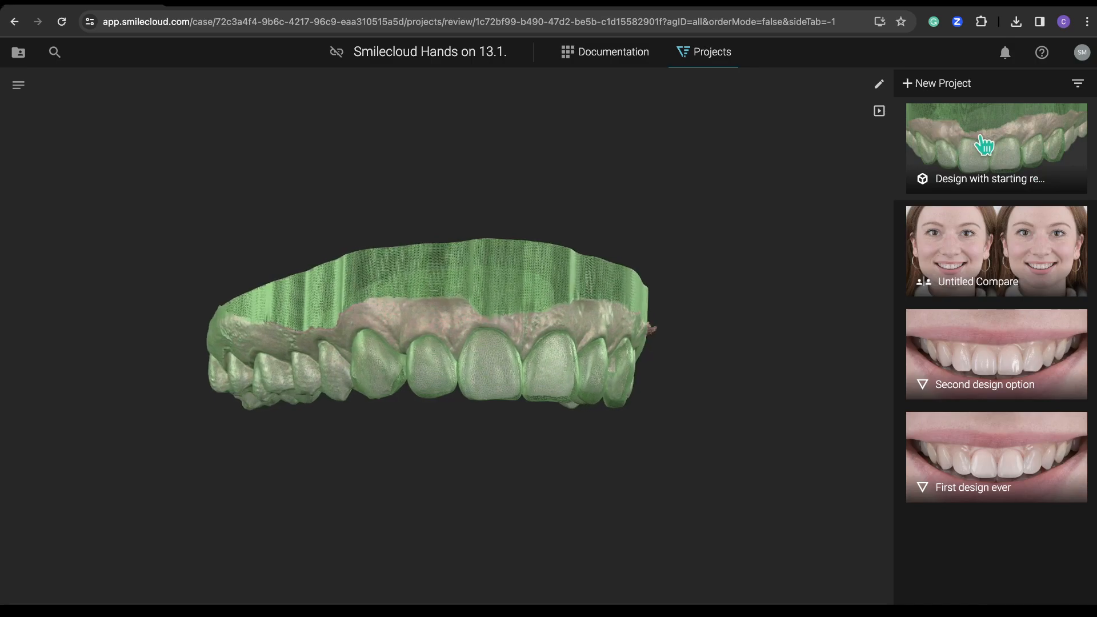
pyautogui.click(984, 240)
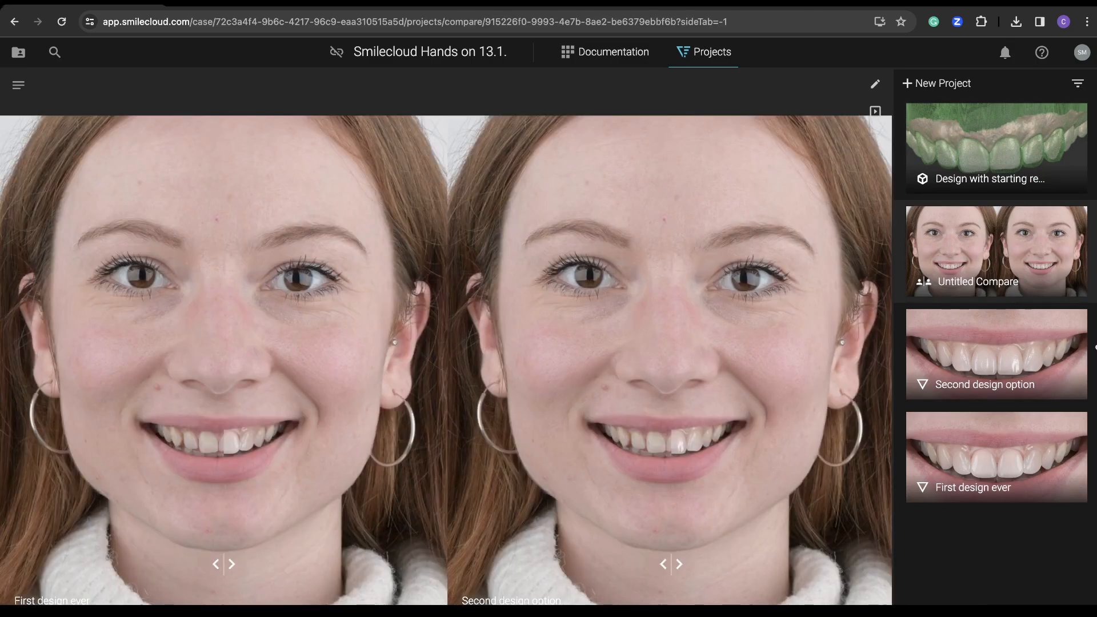